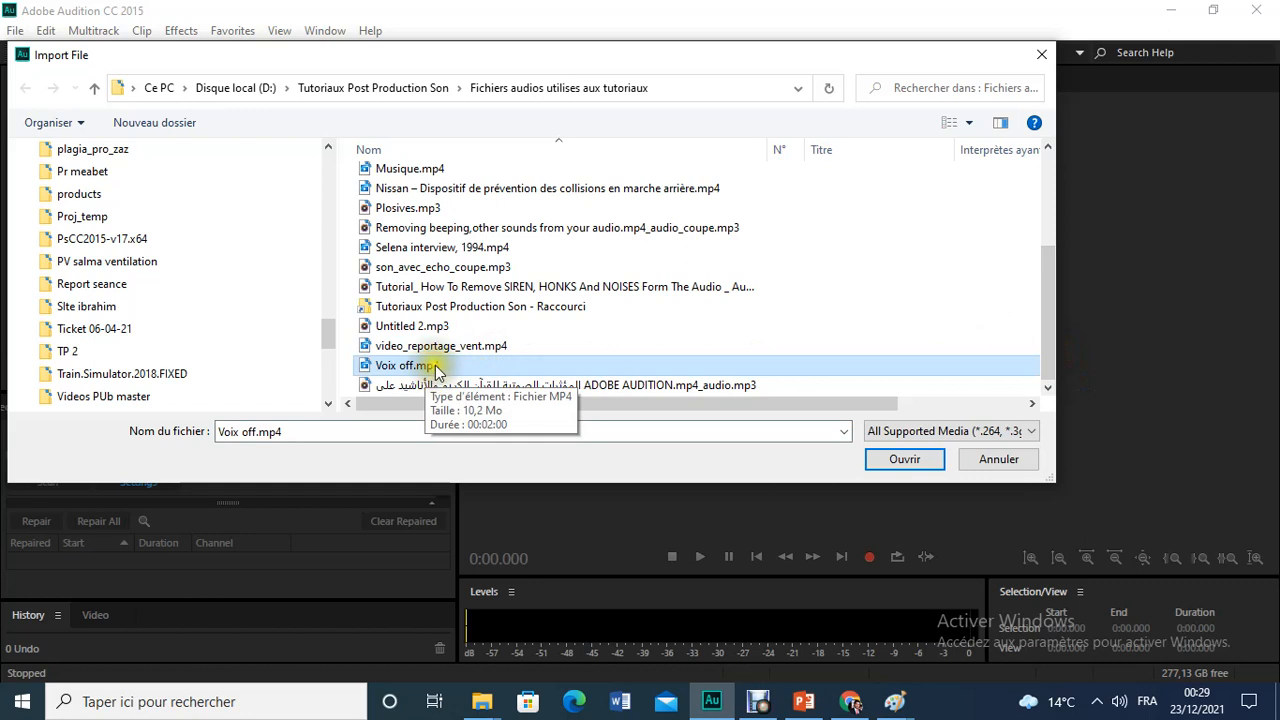
Import Voix off.mp4 and check the Exercice 7 instructions in the TP3 PowerPoint presentation
click(905, 460)
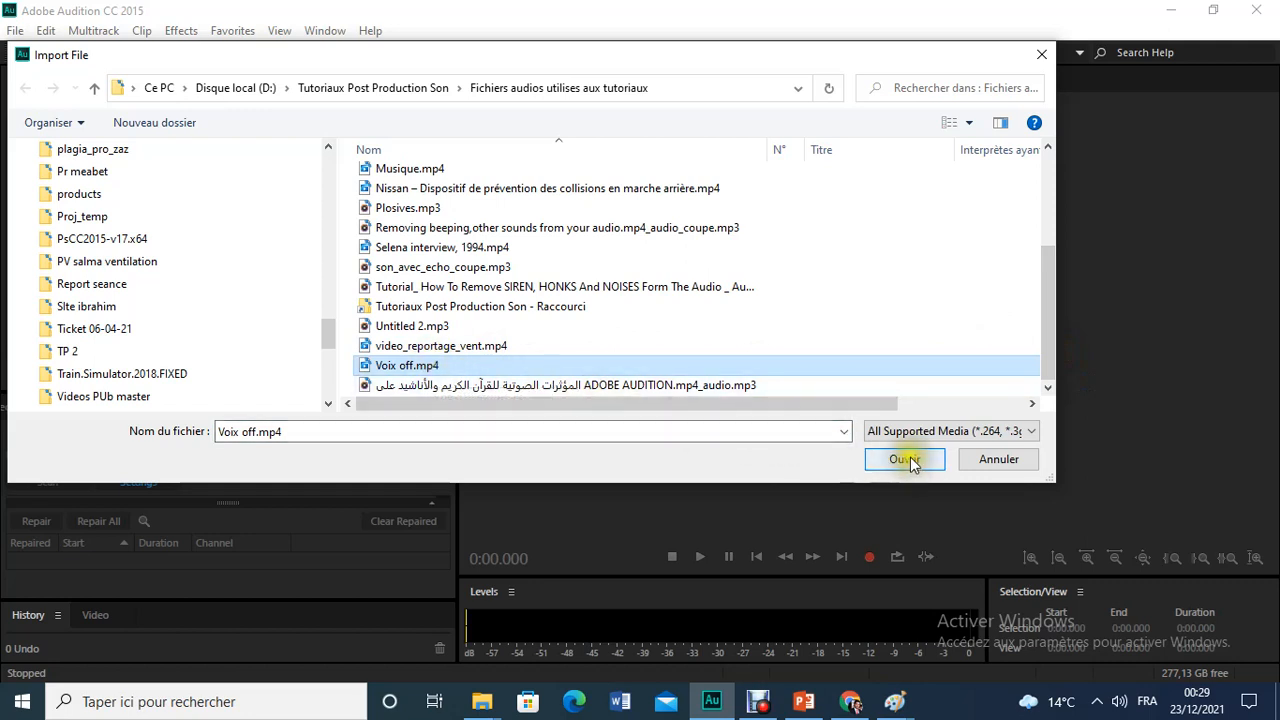
click(908, 460)
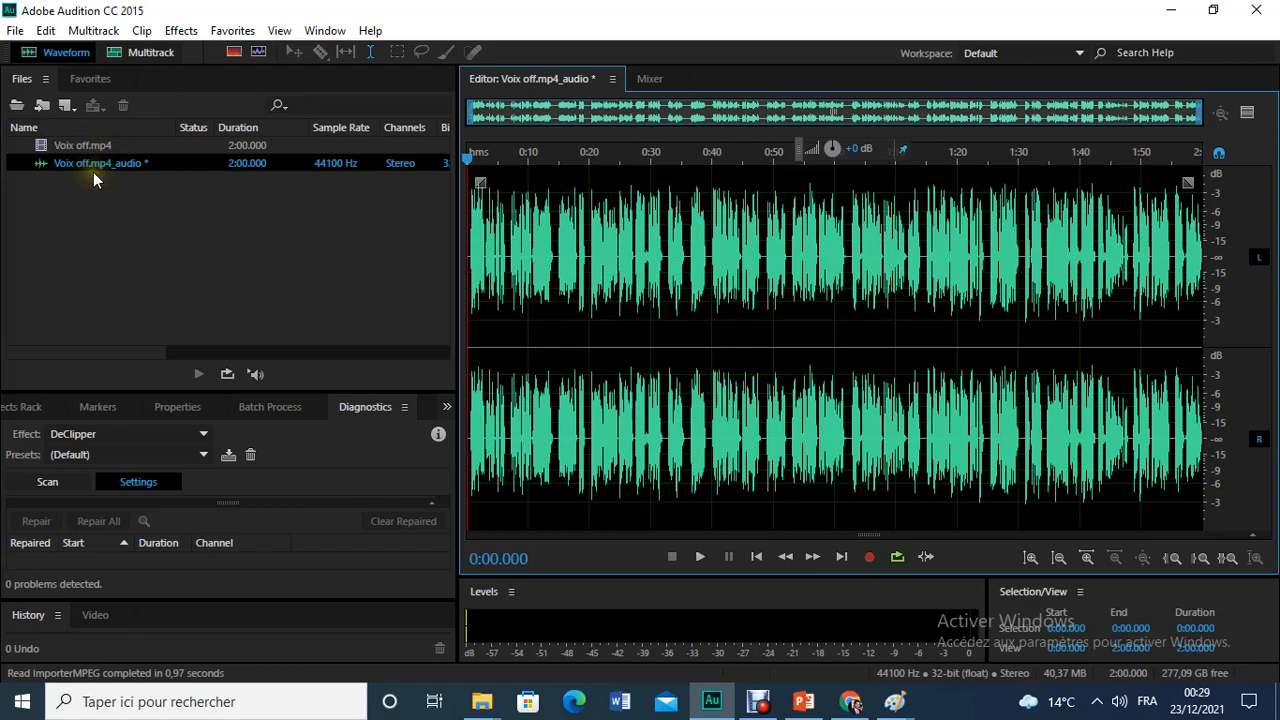
click(804, 701)
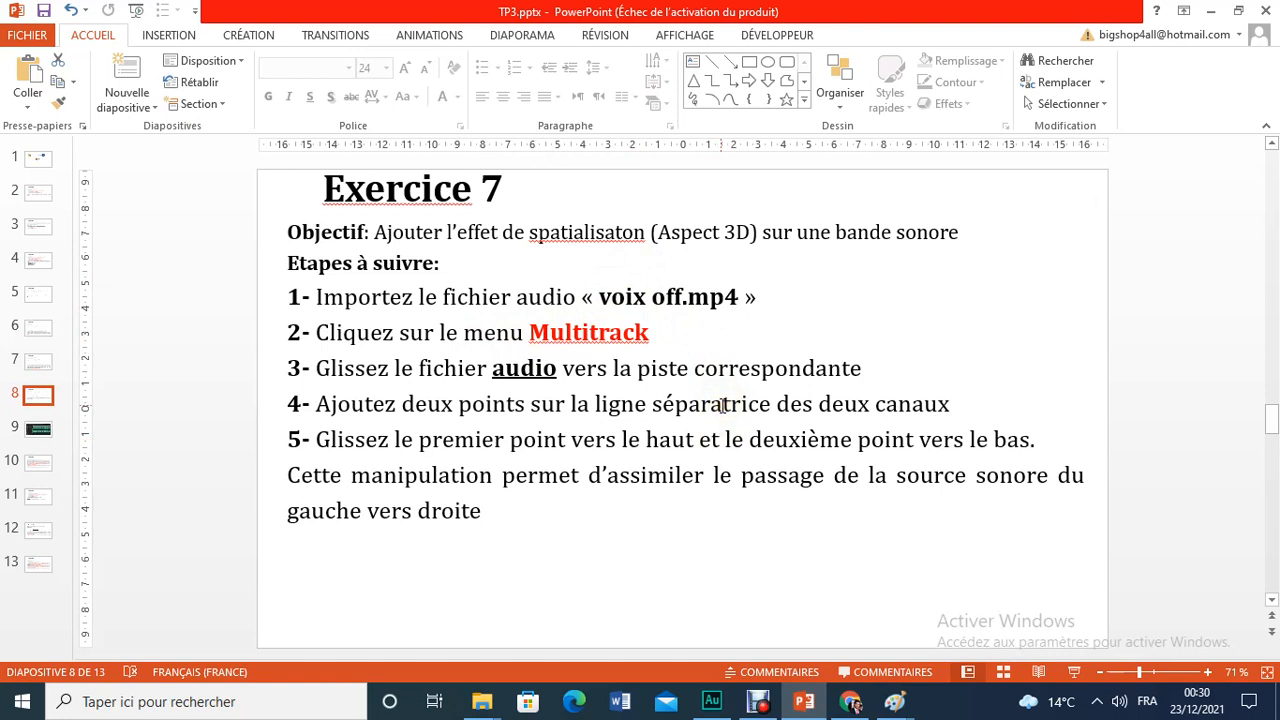
click(712, 701)
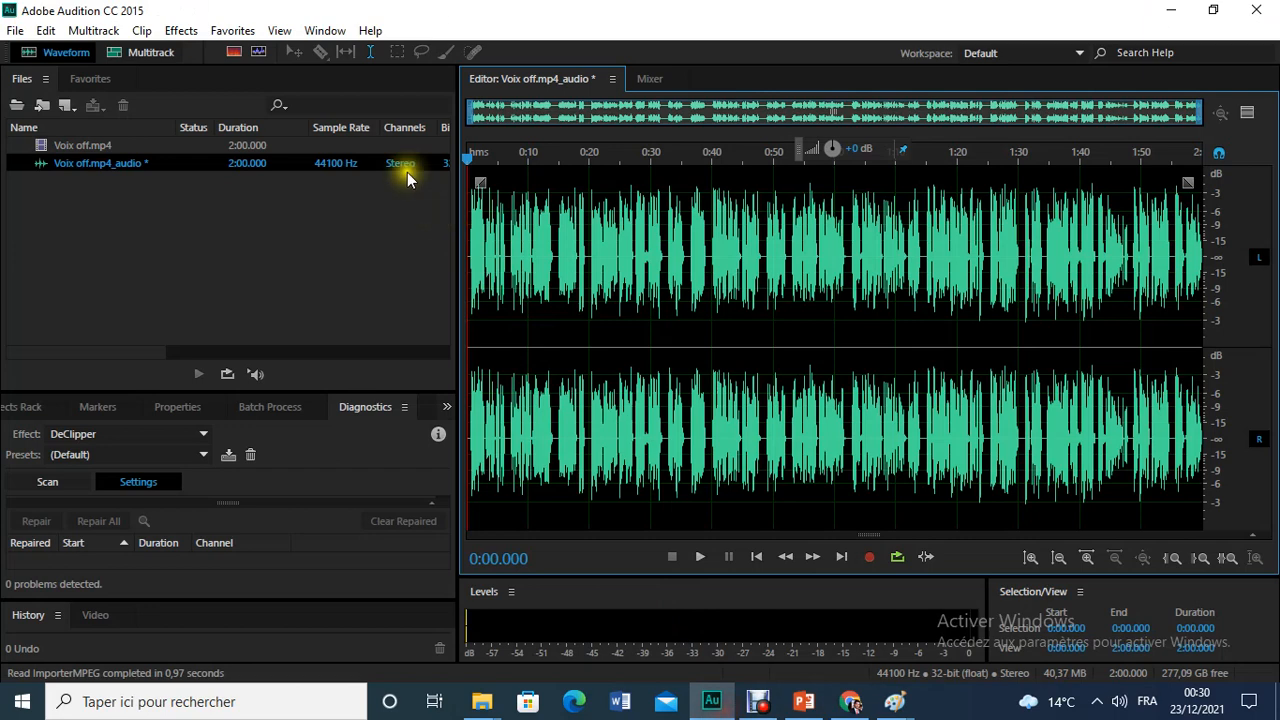
Create a stereo multitrack session named Untitled Session 4, overwriting the existing session of that name
click(160, 52)
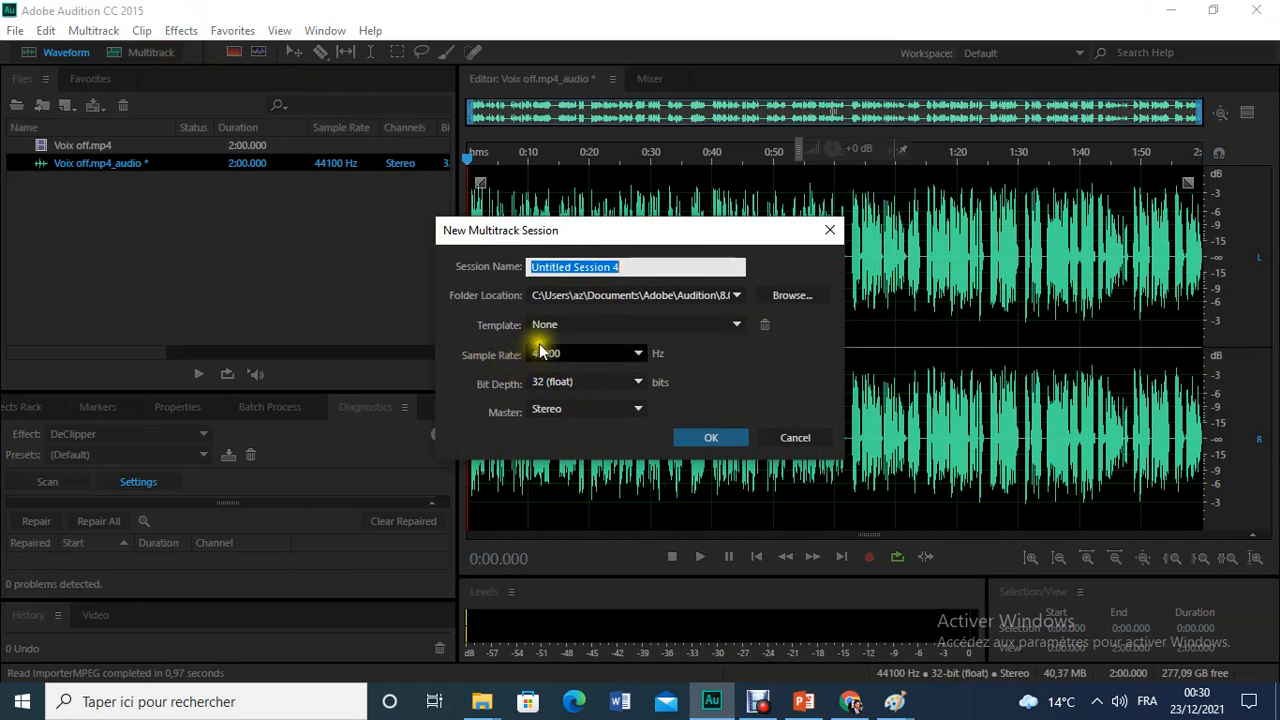
click(711, 437)
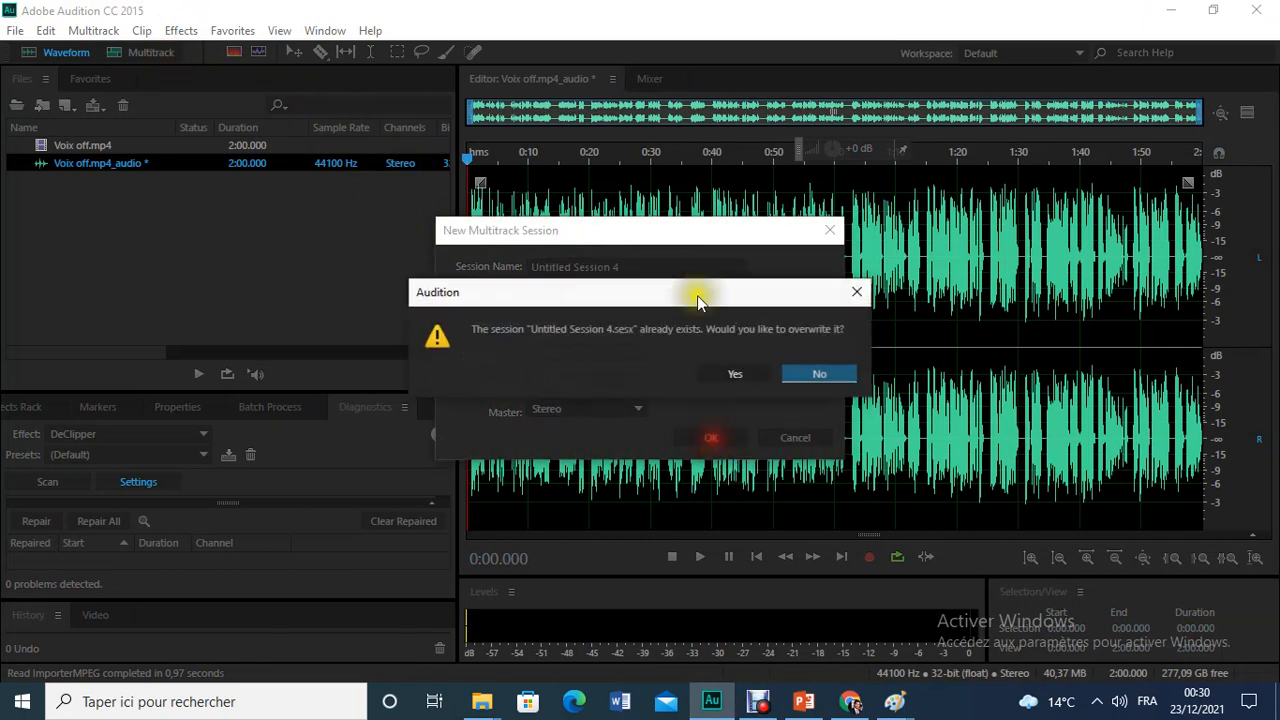
click(729, 370)
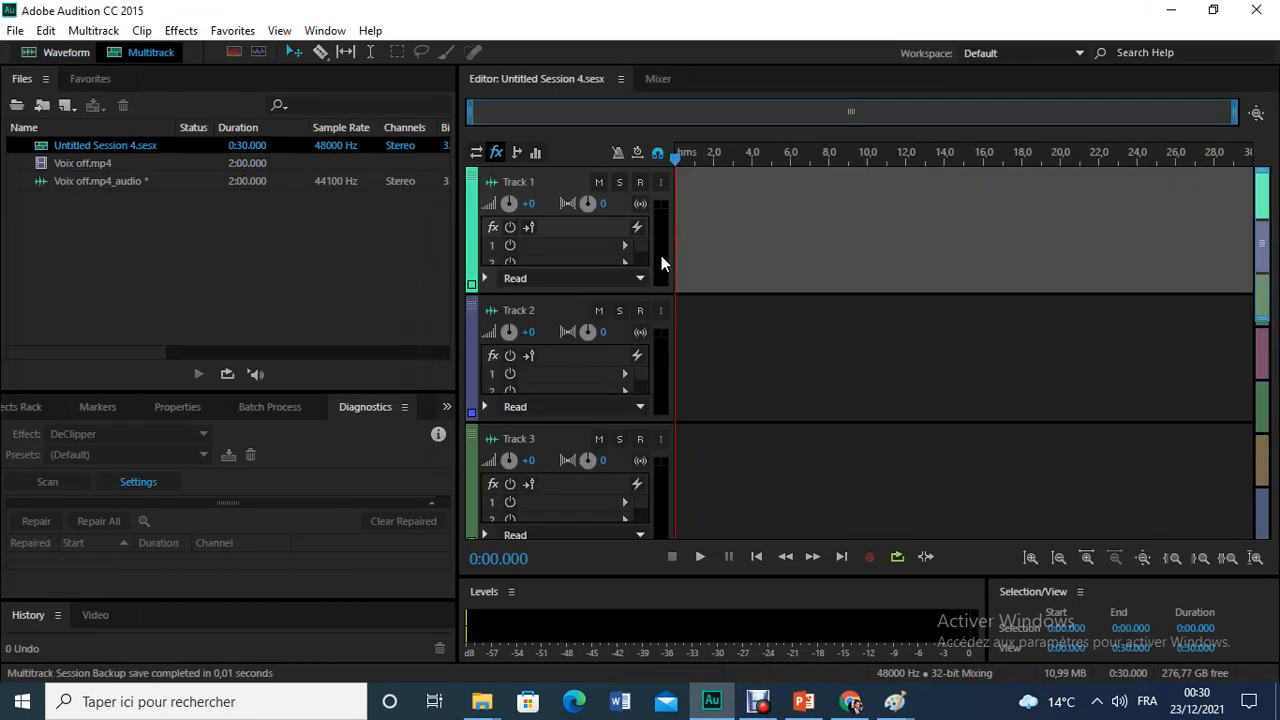
Place the Voix off.mp4_audio file at the start of Track 1, accepting the conversion to 48000 Hz
click(106, 185)
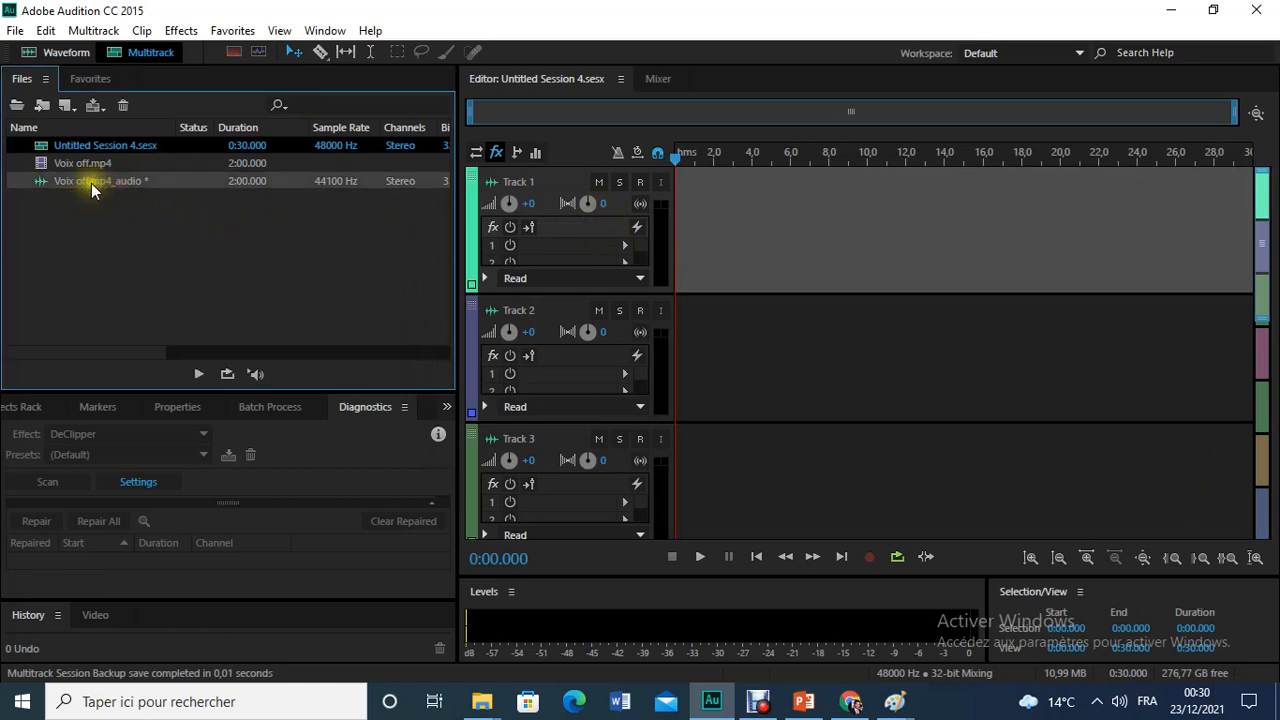
click(91, 183)
drag(91, 183, 674, 241)
click(741, 395)
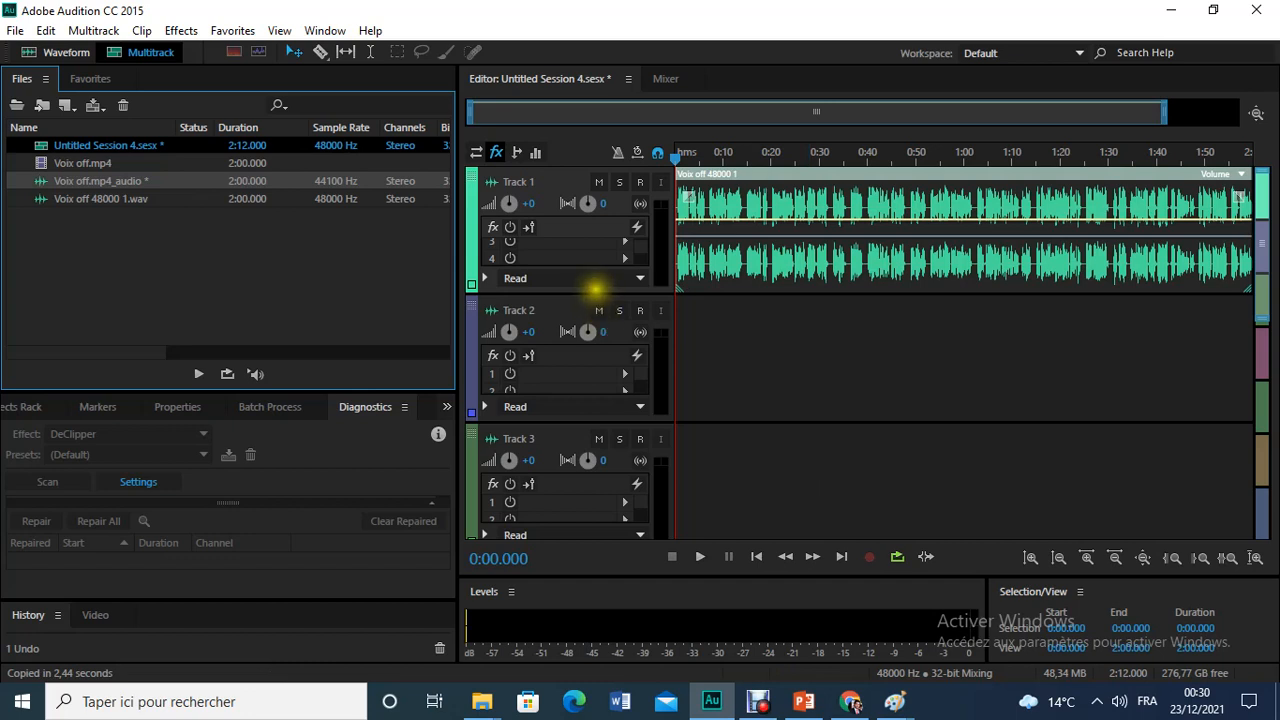
Enlarge Track 1's height to fill the editor and narrow the track controls for a larger waveform view
click(594, 293)
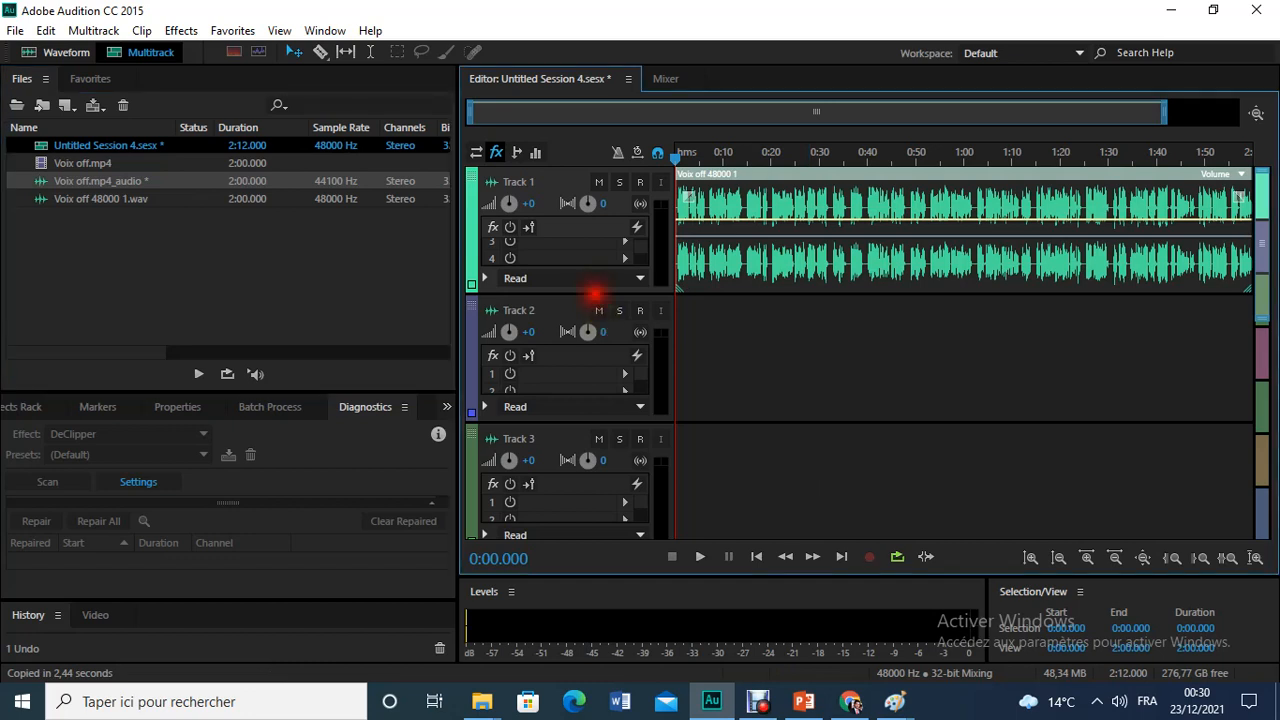
drag(594, 293, 594, 523)
drag(675, 340, 535, 350)
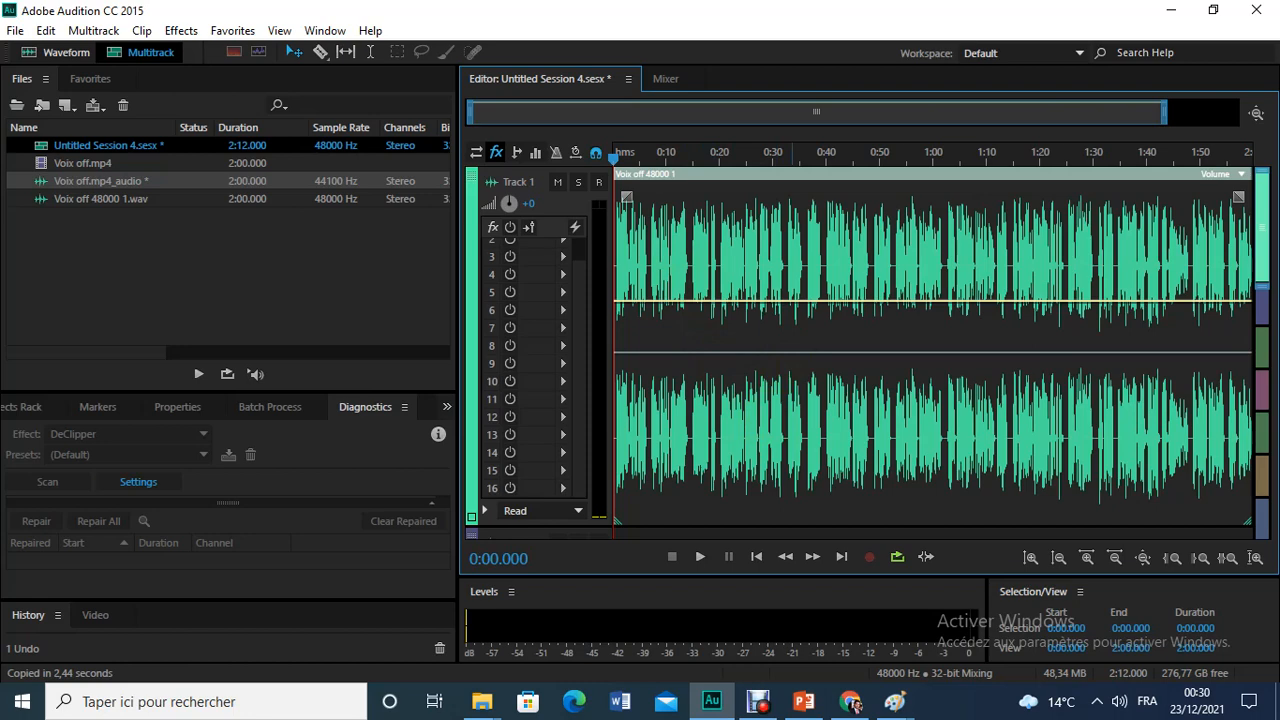
Play the unpanned voice-over from the start in short stretches, pausing at about 12 seconds
click(700, 562)
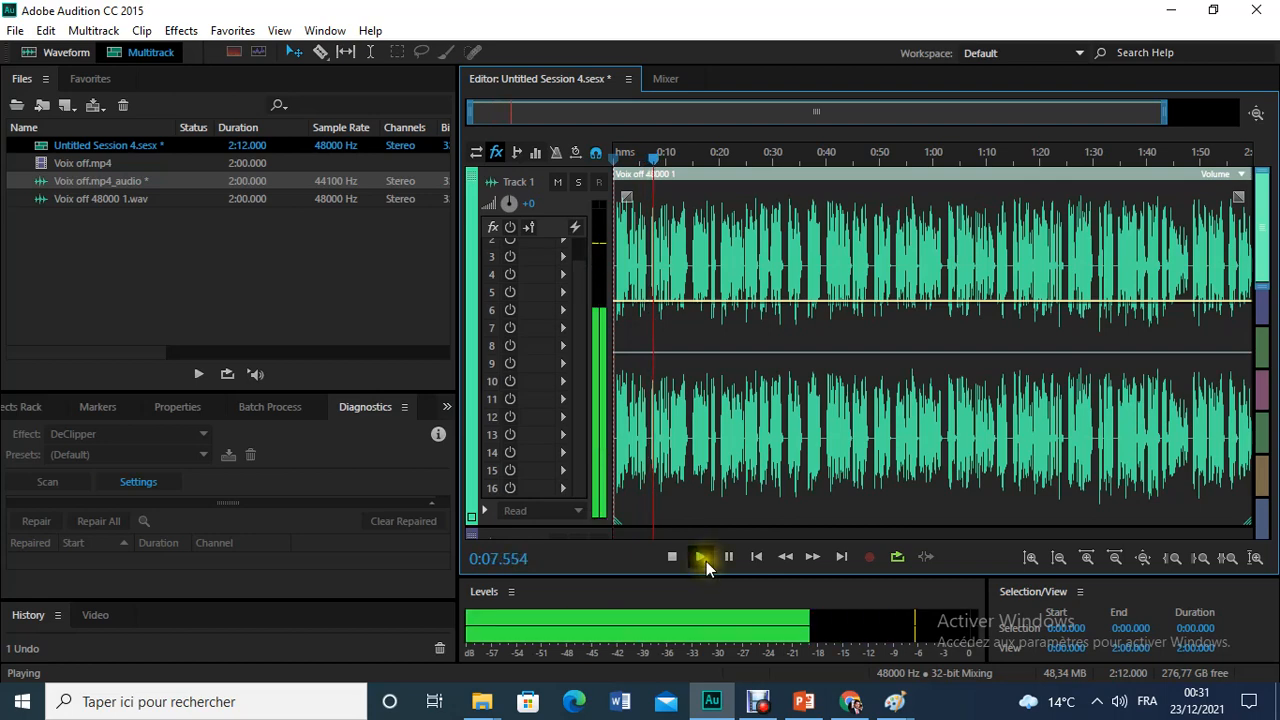
click(728, 556)
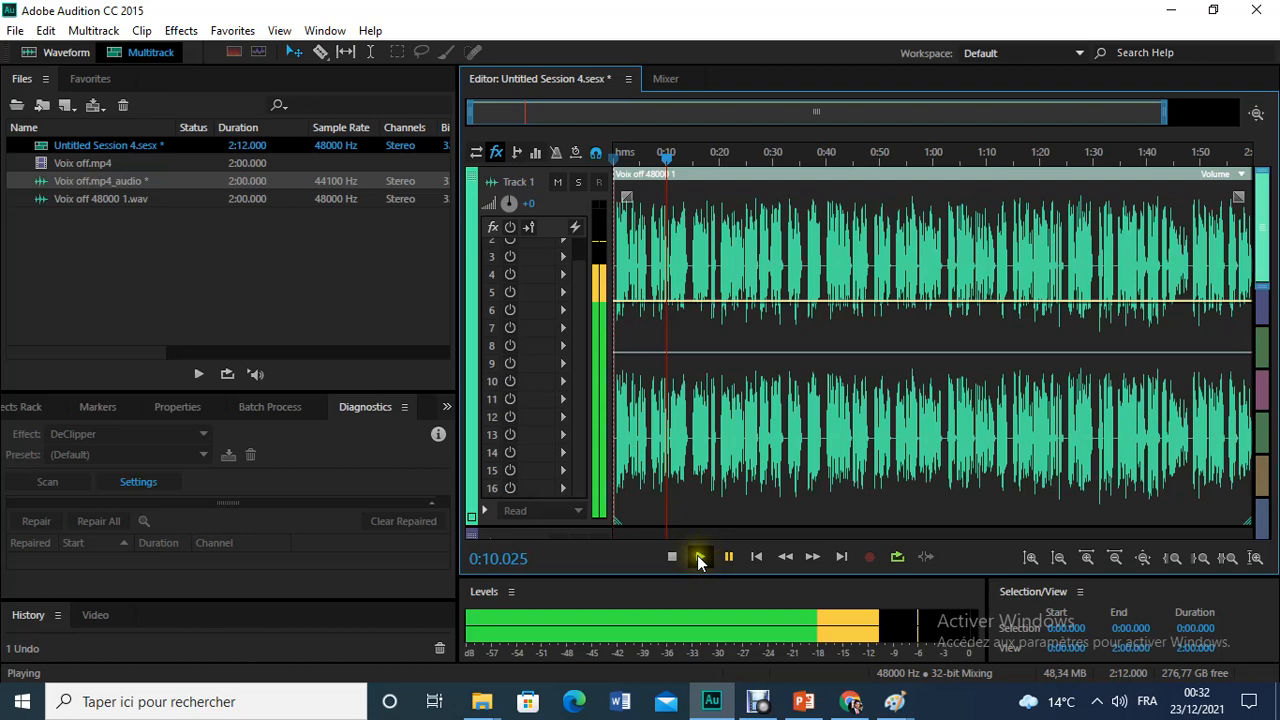
click(728, 557)
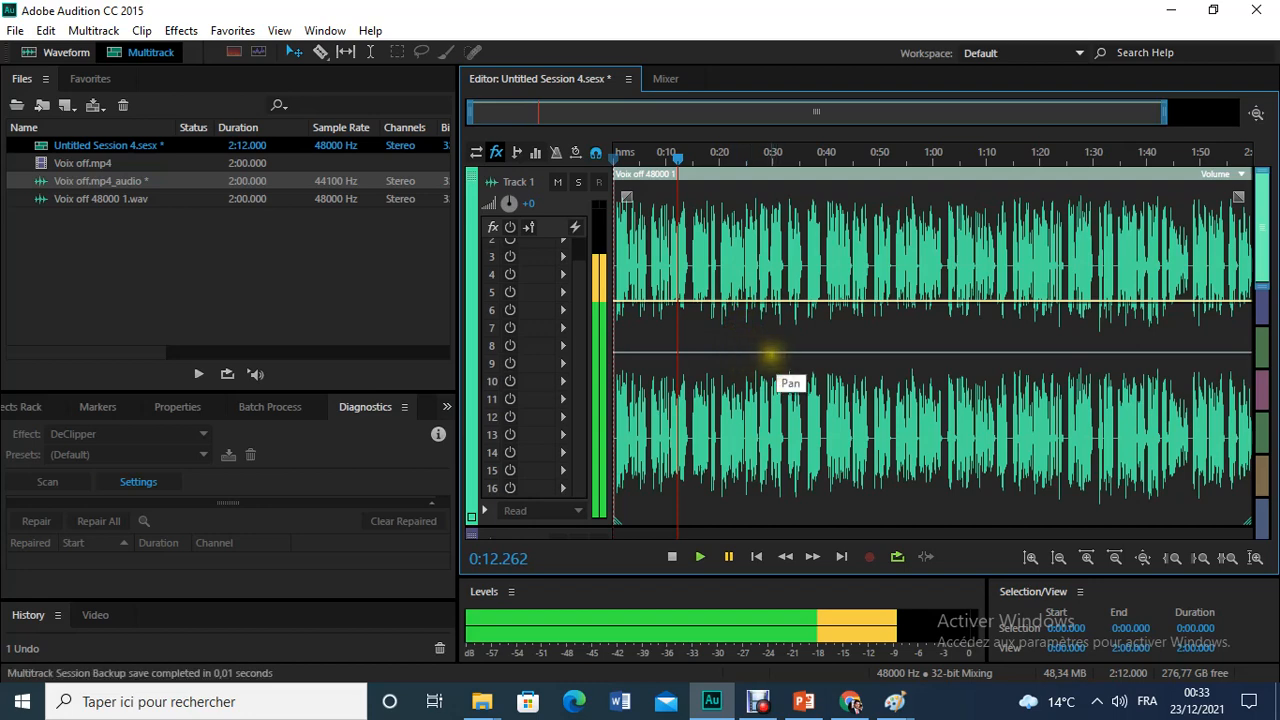
Add two pan keyframes at about 0:30 and 1:04, and raise the first to the clip's upper edge at about 0:36
click(775, 353)
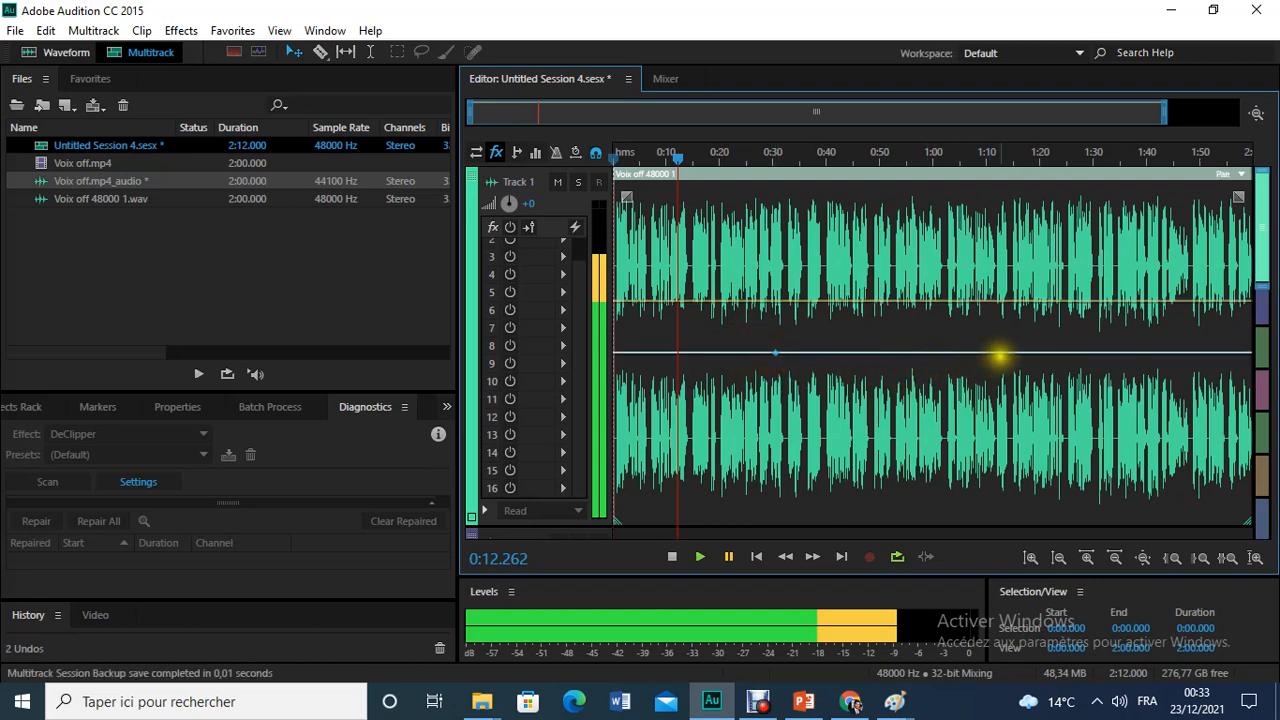
click(960, 353)
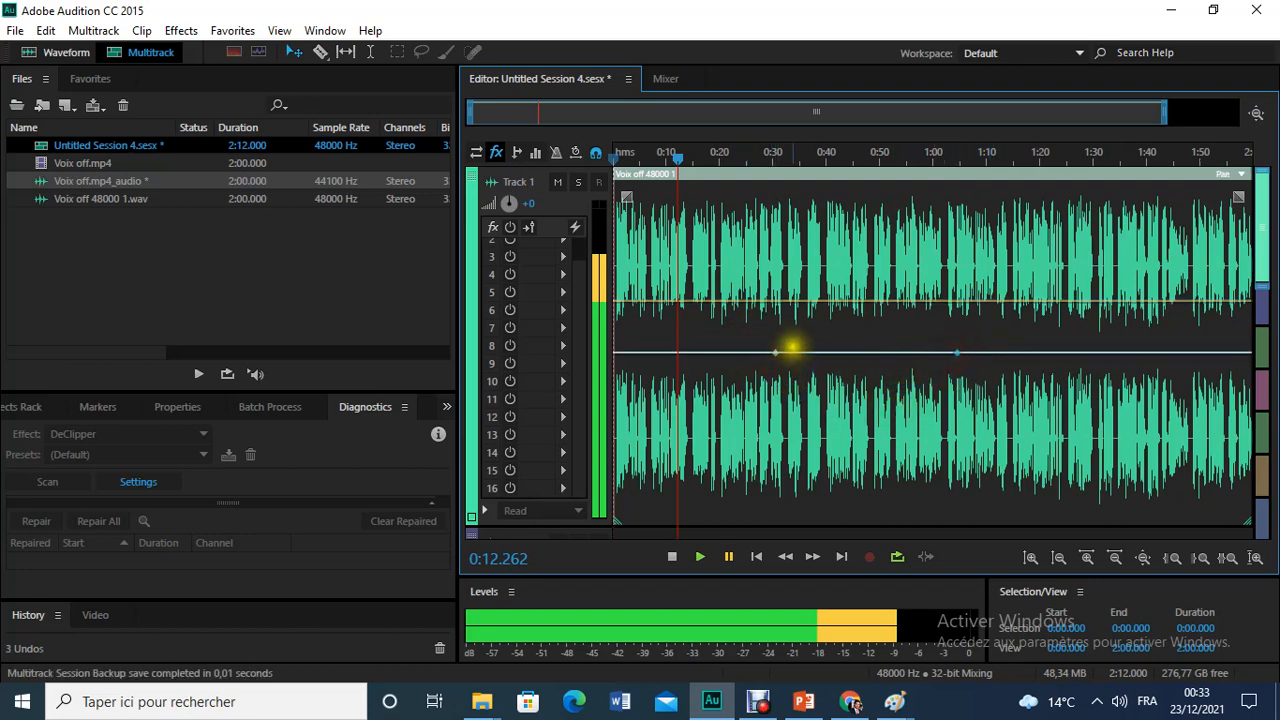
drag(775, 353, 775, 353)
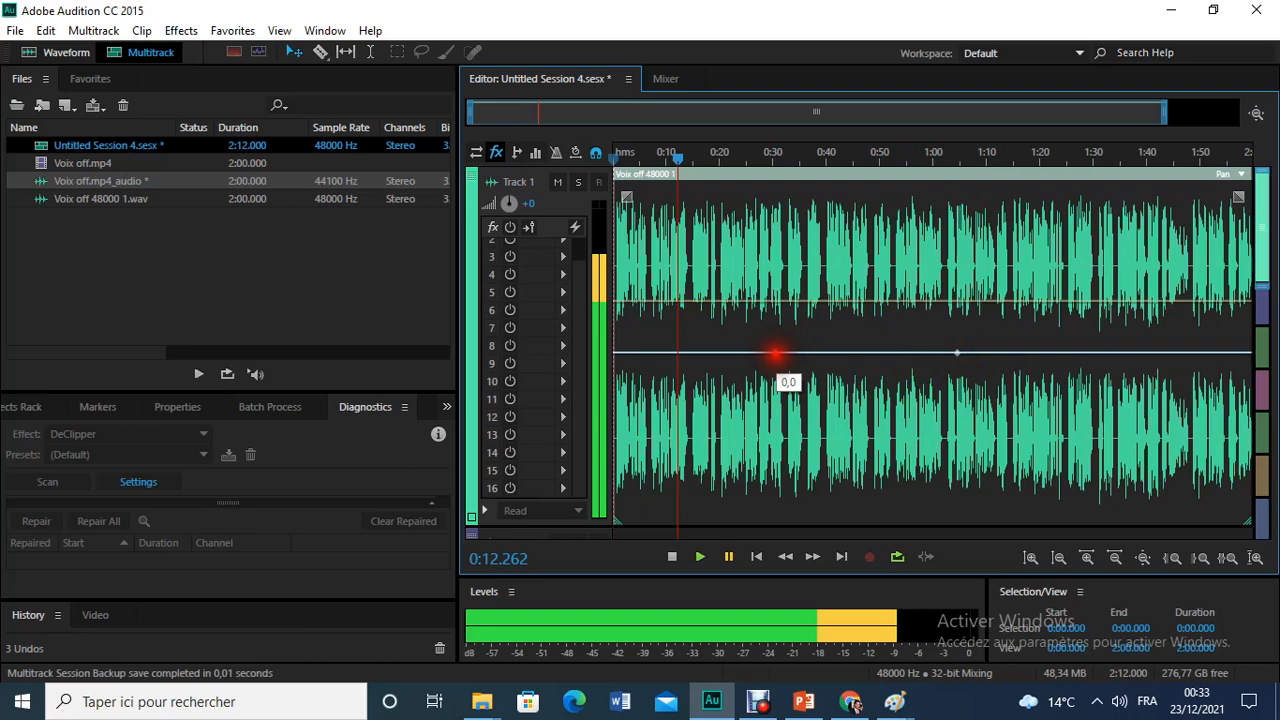
drag(776, 353, 803, 185)
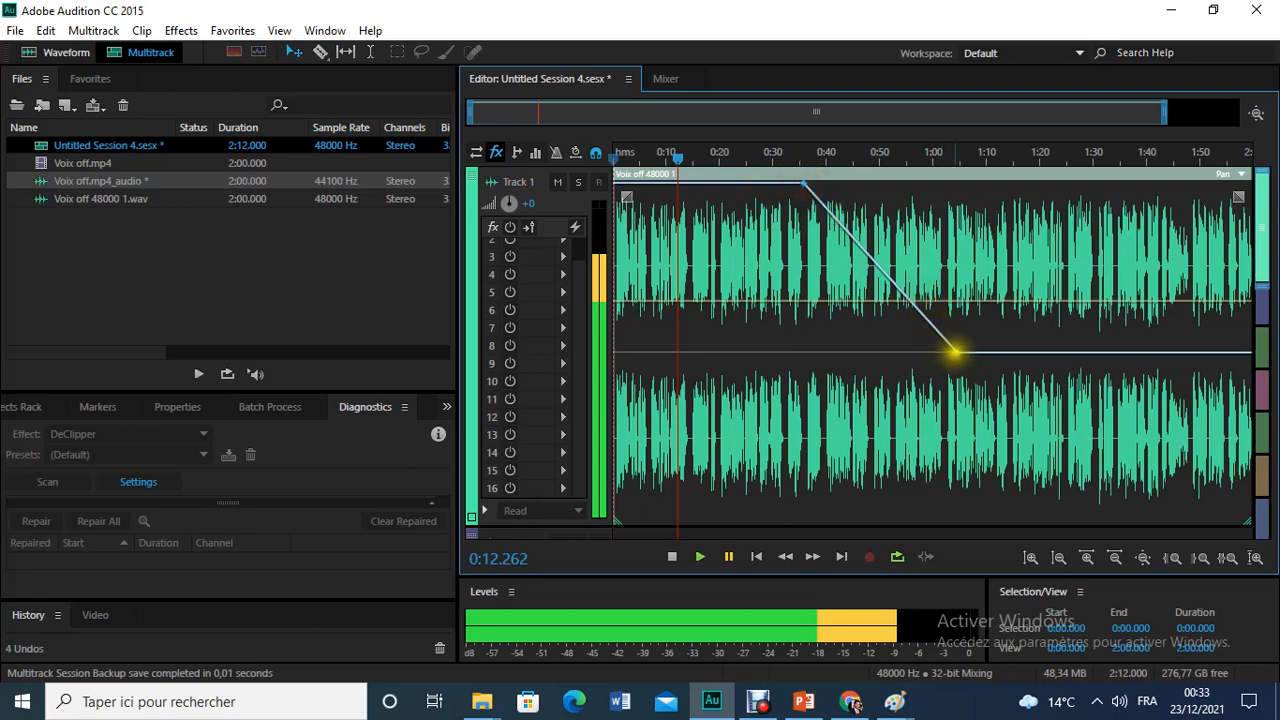
Lower the second pan keyframe to the clip's lower edge at about 0:57
click(956, 353)
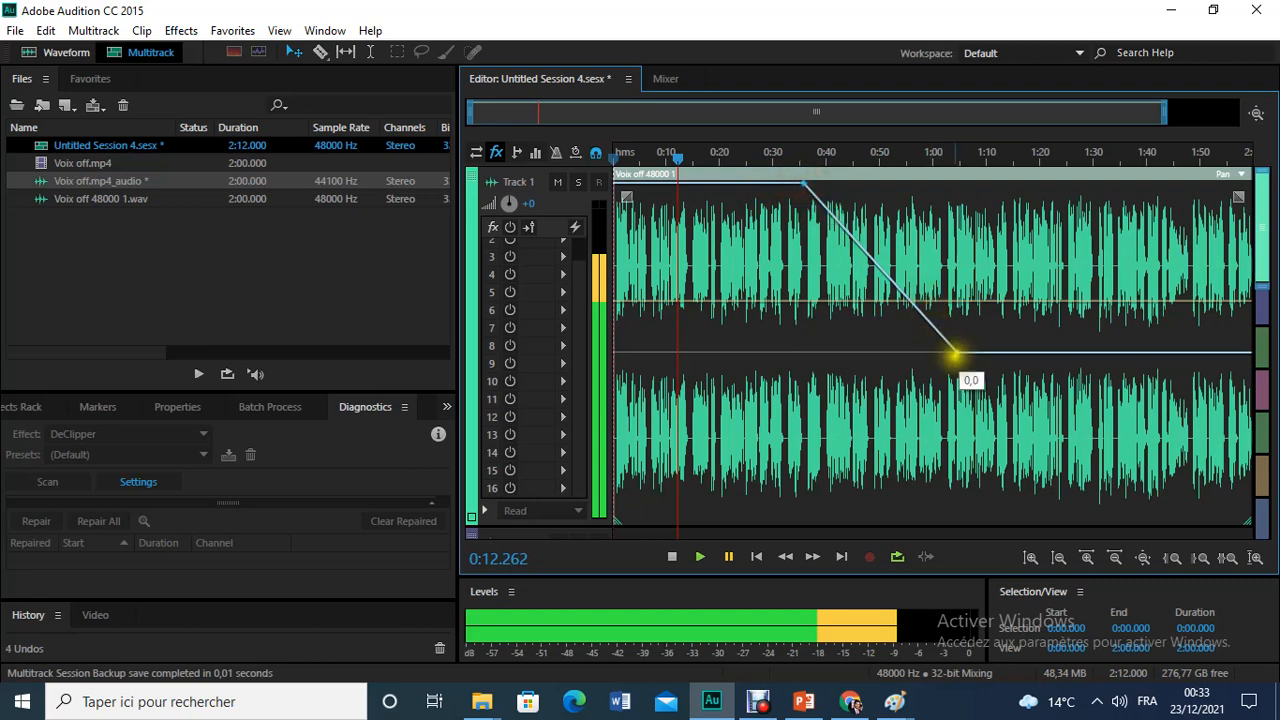
click(956, 352)
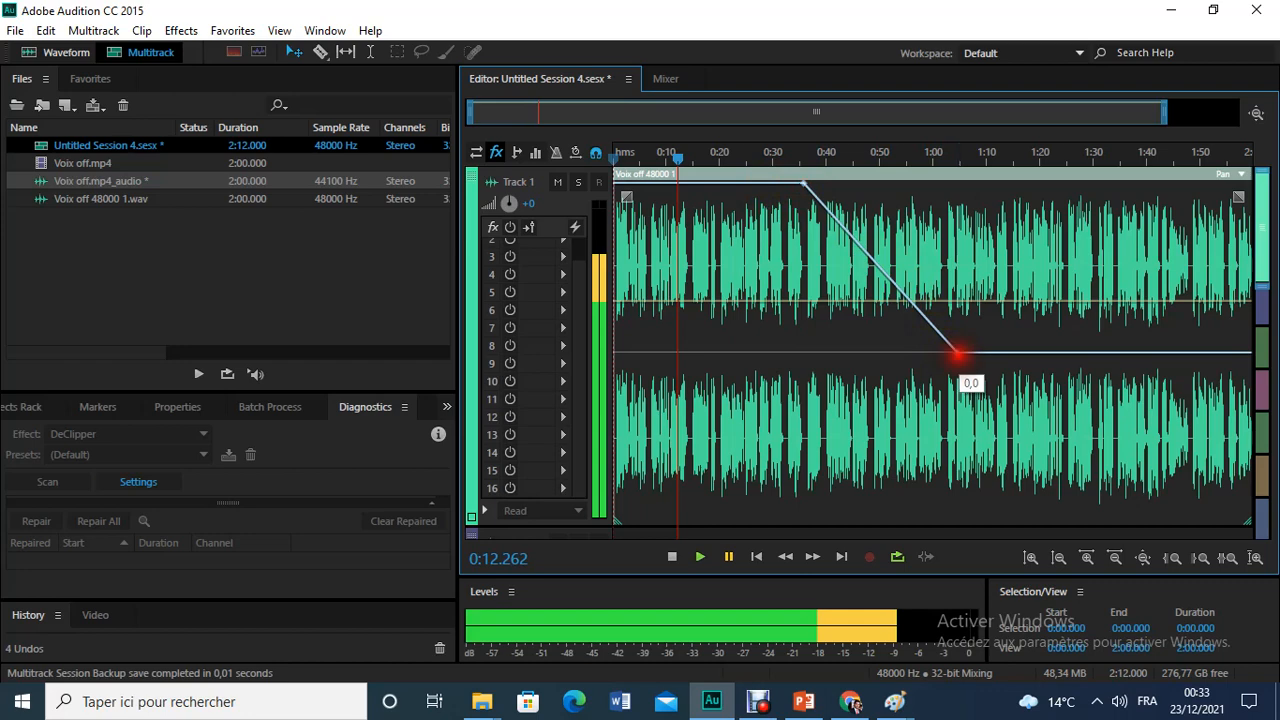
drag(958, 352, 918, 516)
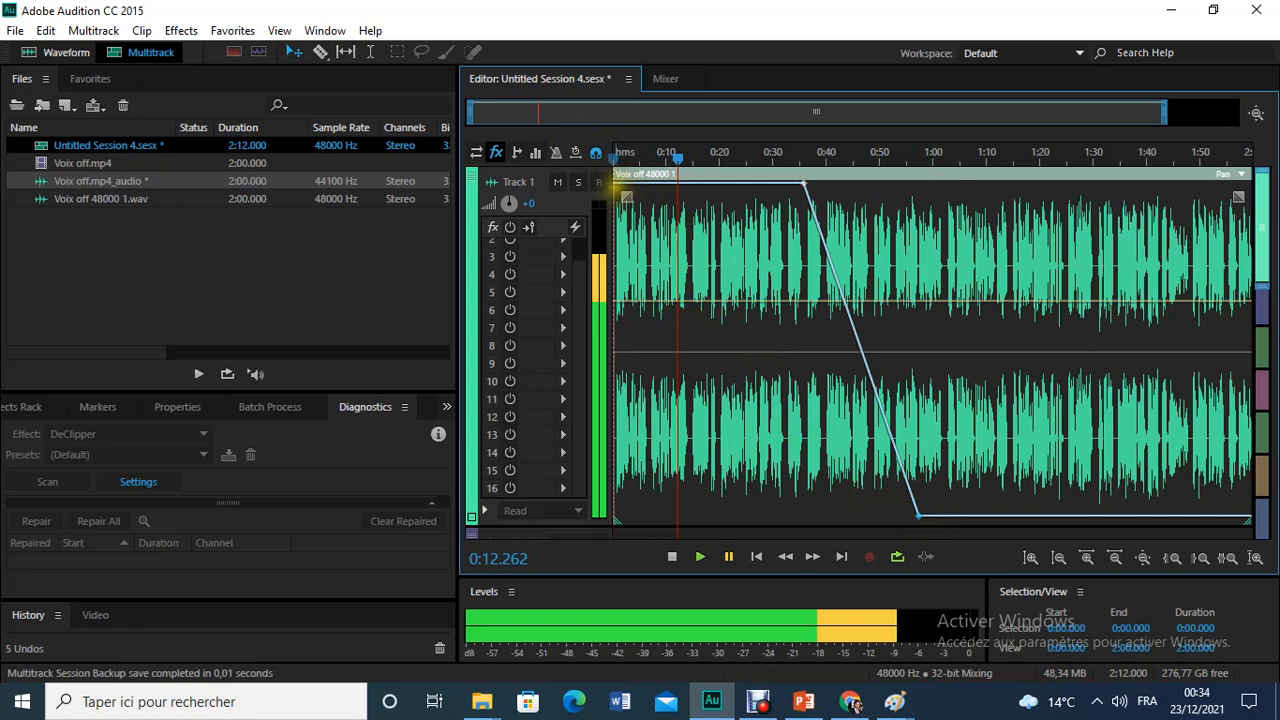
Move the playhead back to the clip's beginning and play the panned audio, pausing at about 2 seconds
drag(678, 157, 616, 180)
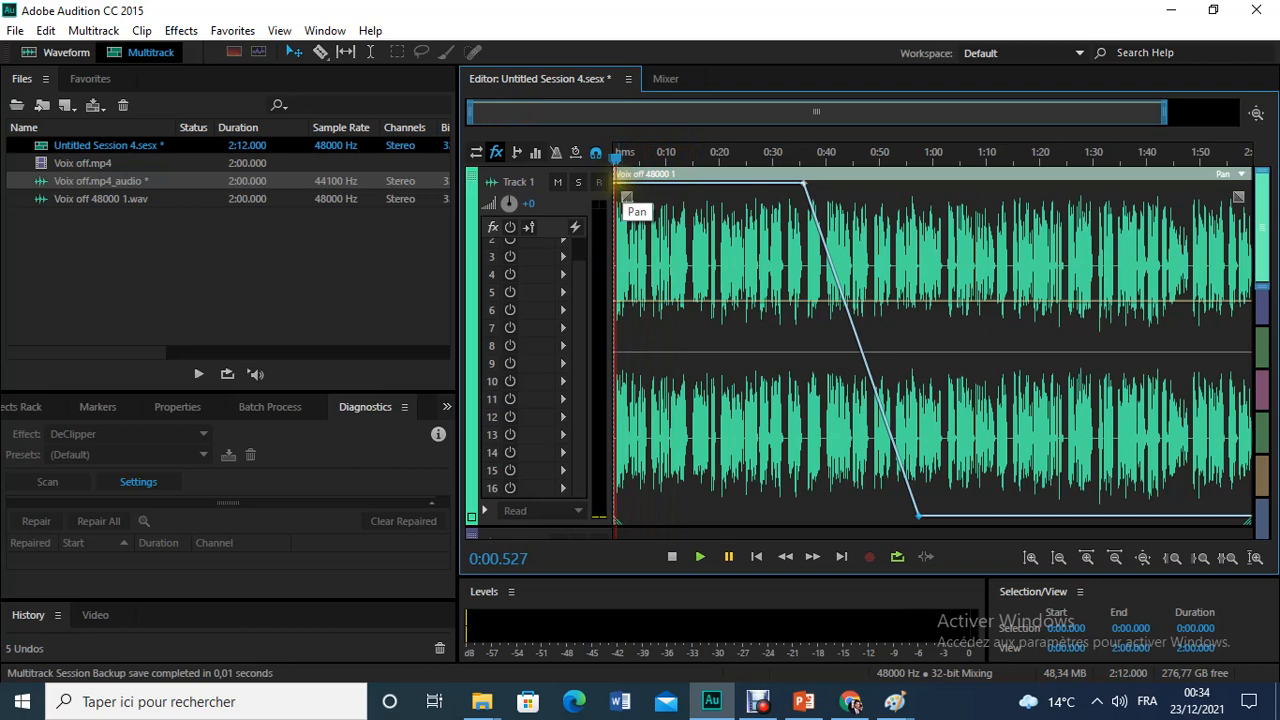
click(614, 183)
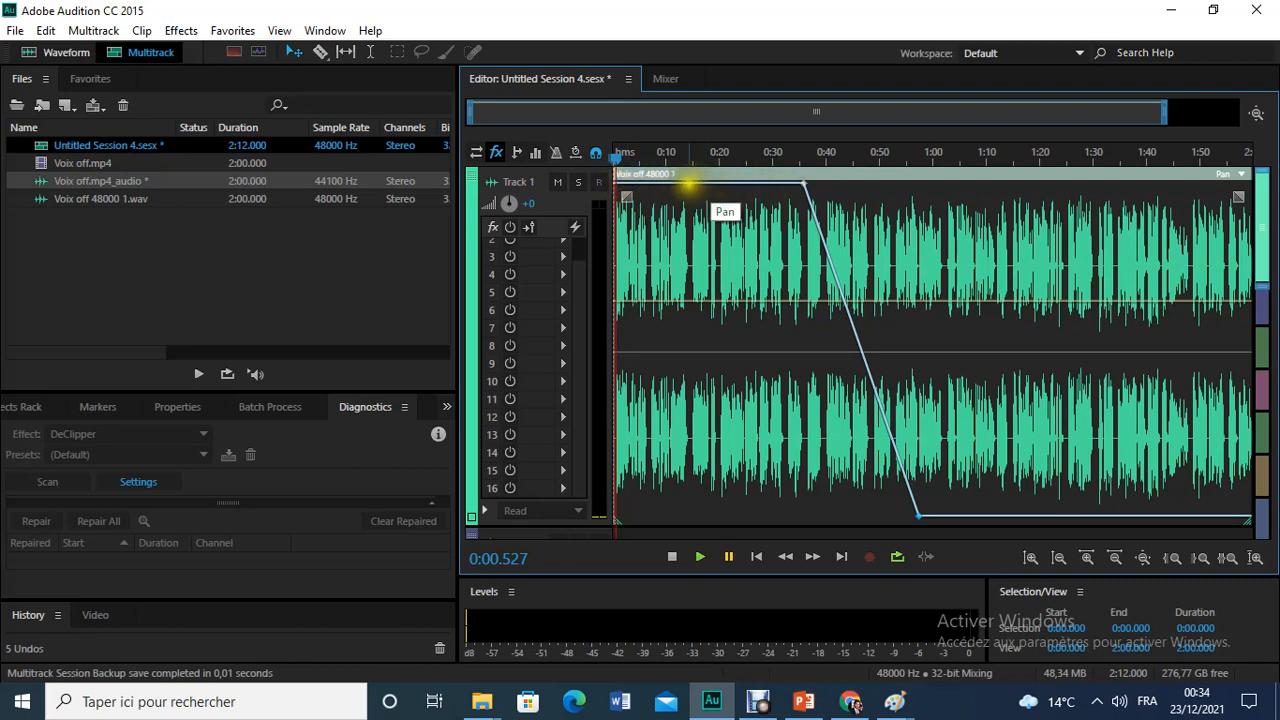
click(899, 557)
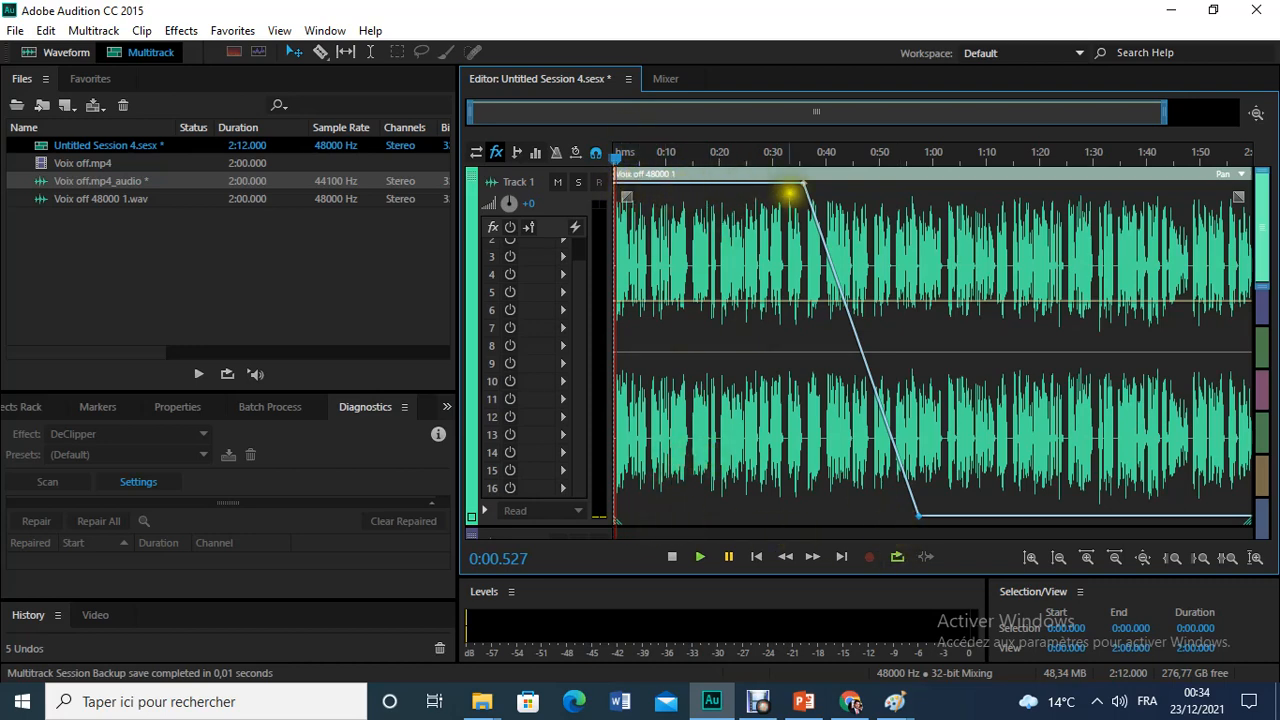
mouse_move(804, 184)
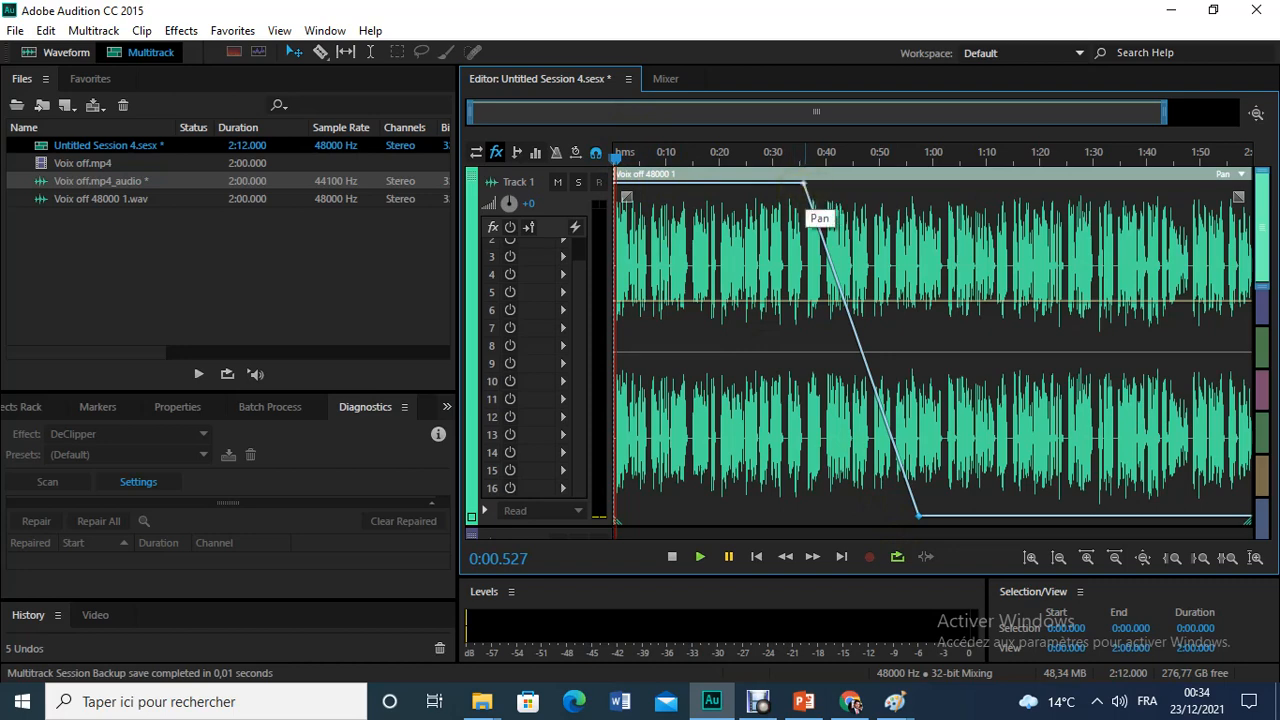
click(806, 186)
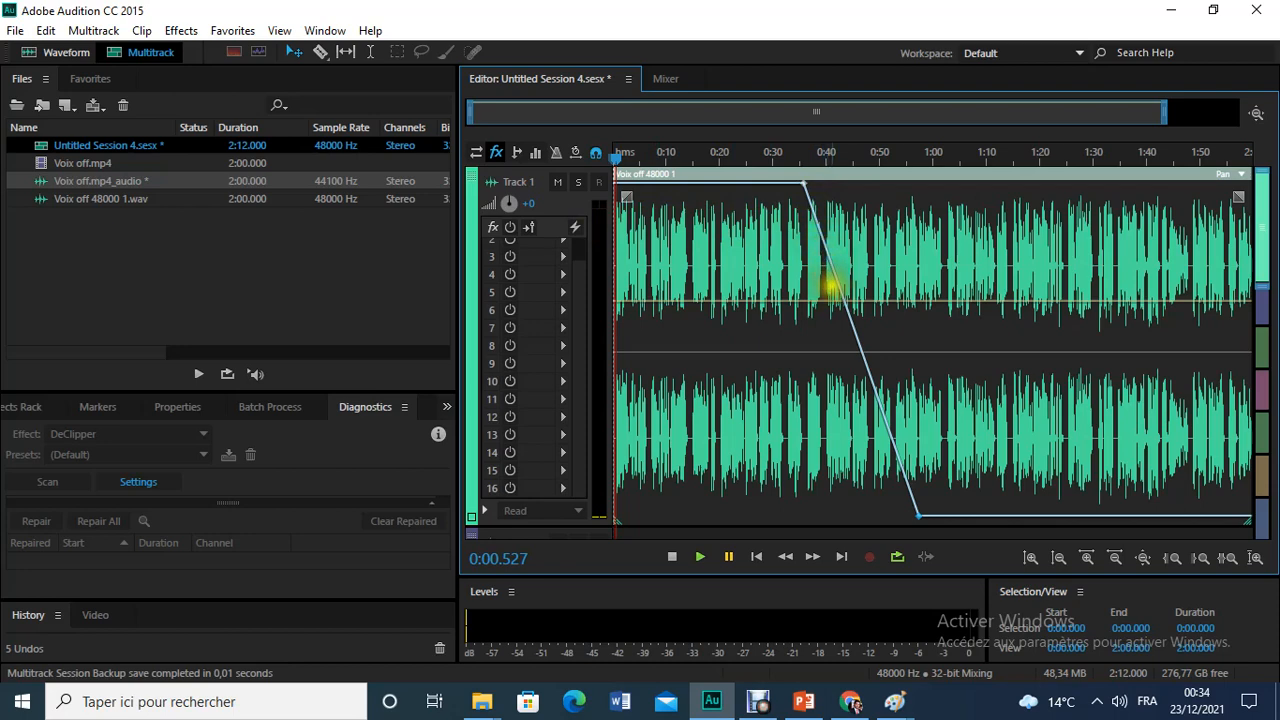
mouse_move(919, 516)
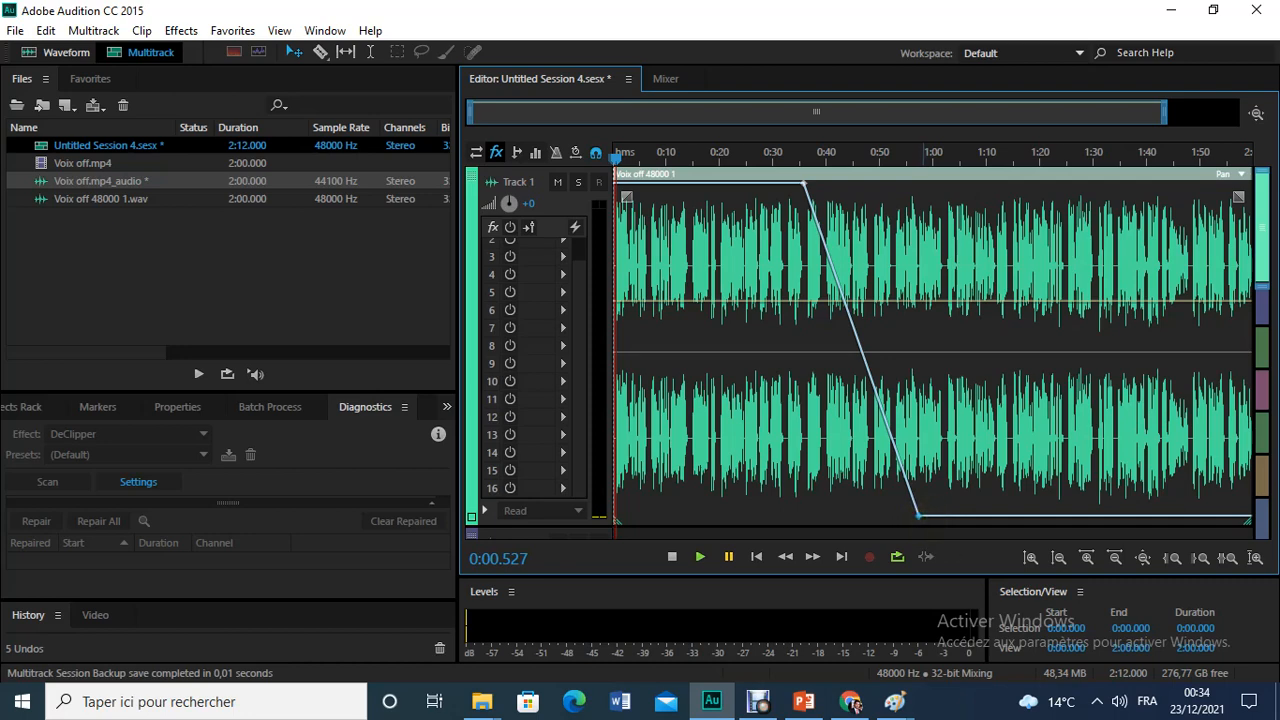
click(699, 557)
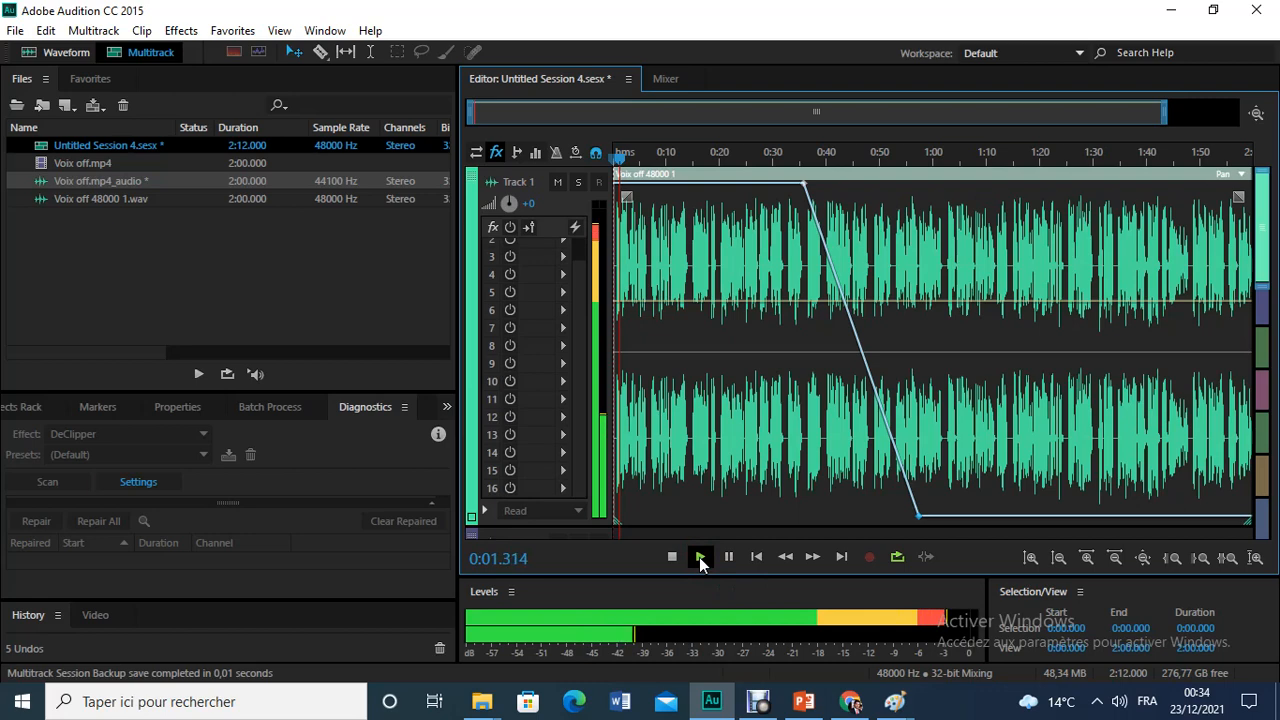
click(726, 558)
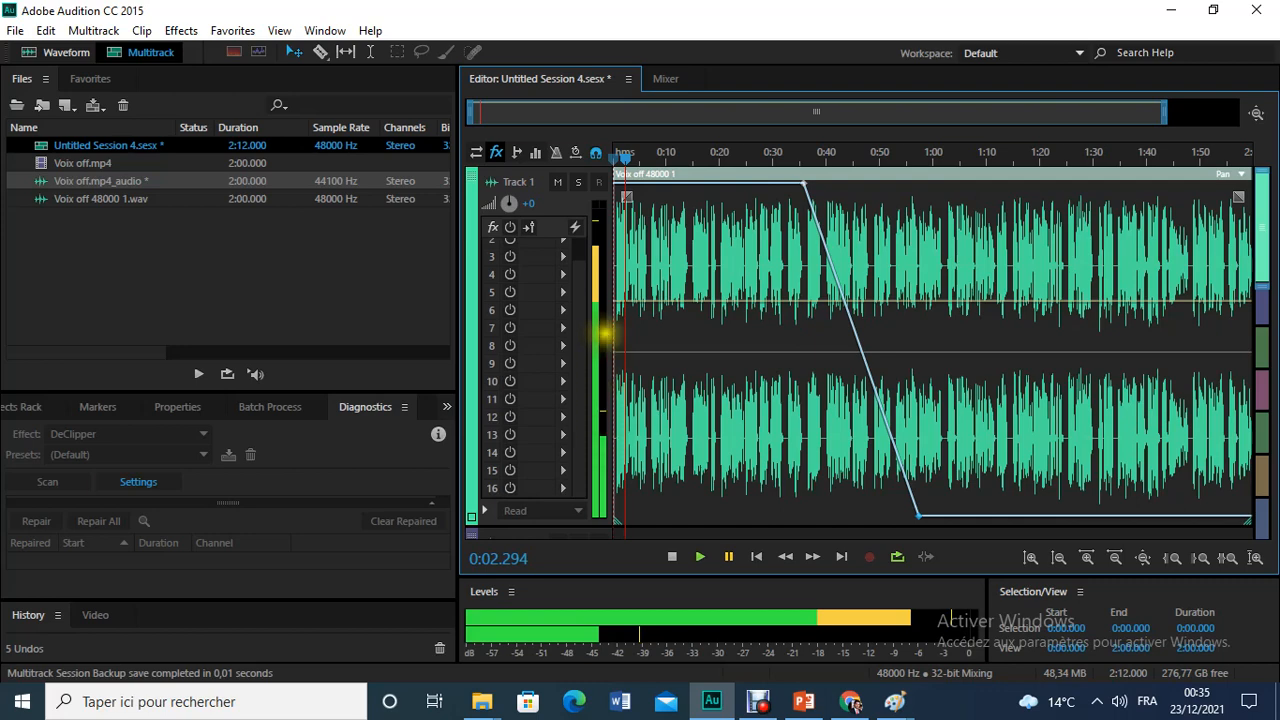
Resume playback to hear the section before the first pan keyframe, pausing at about 33 seconds
click(699, 557)
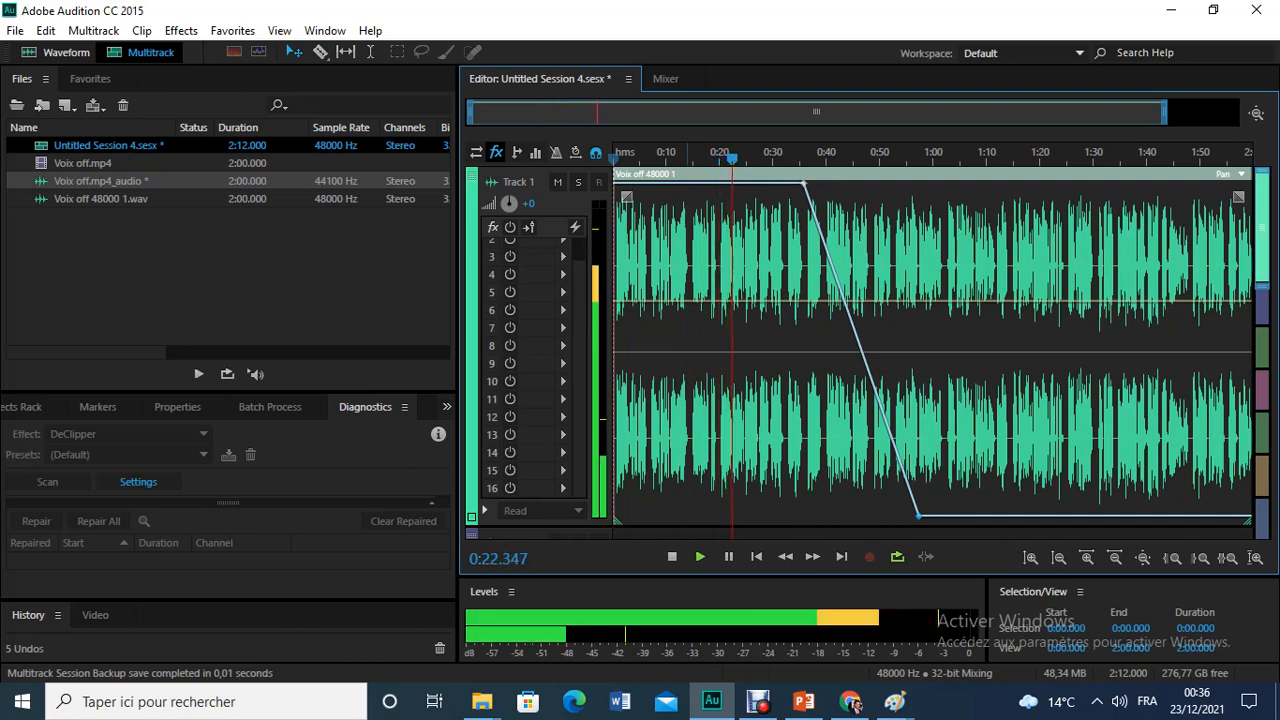
click(728, 557)
click(728, 557)
click(722, 557)
click(683, 330)
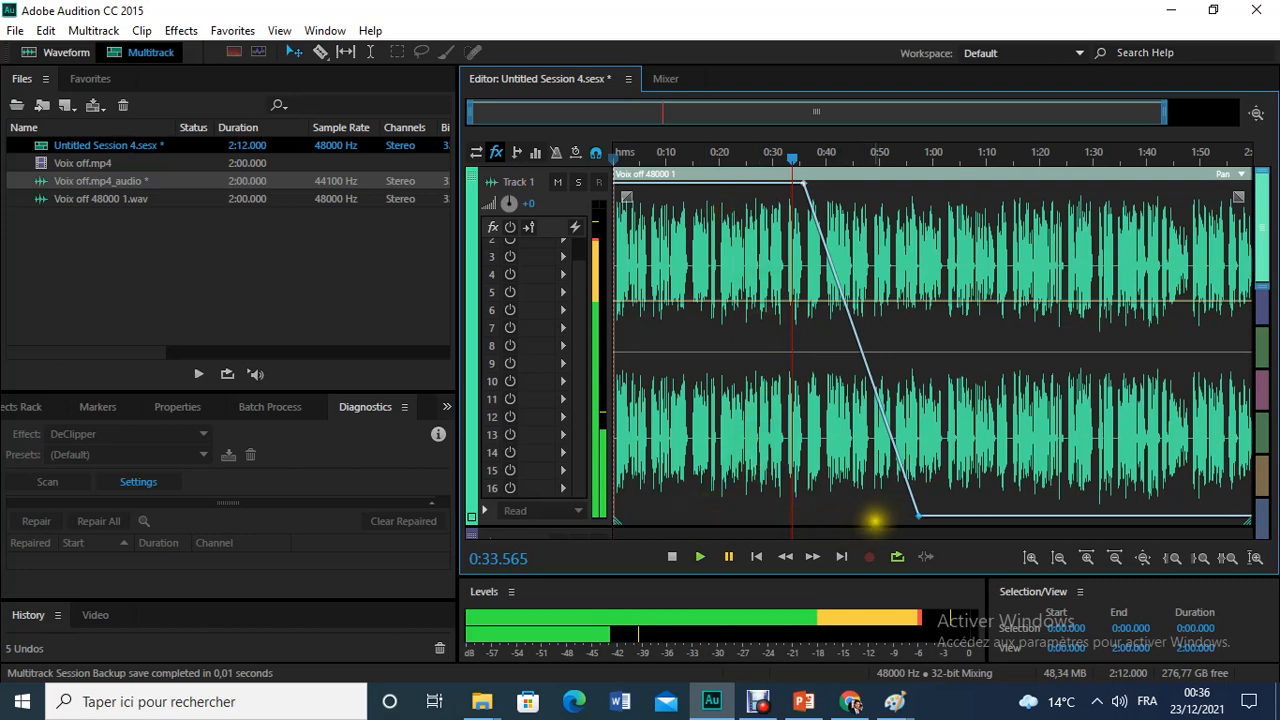
Continue playback up to the first pan keyframe, pausing at about 35 seconds, and replay the clip from its beginning
mouse_move(805, 187)
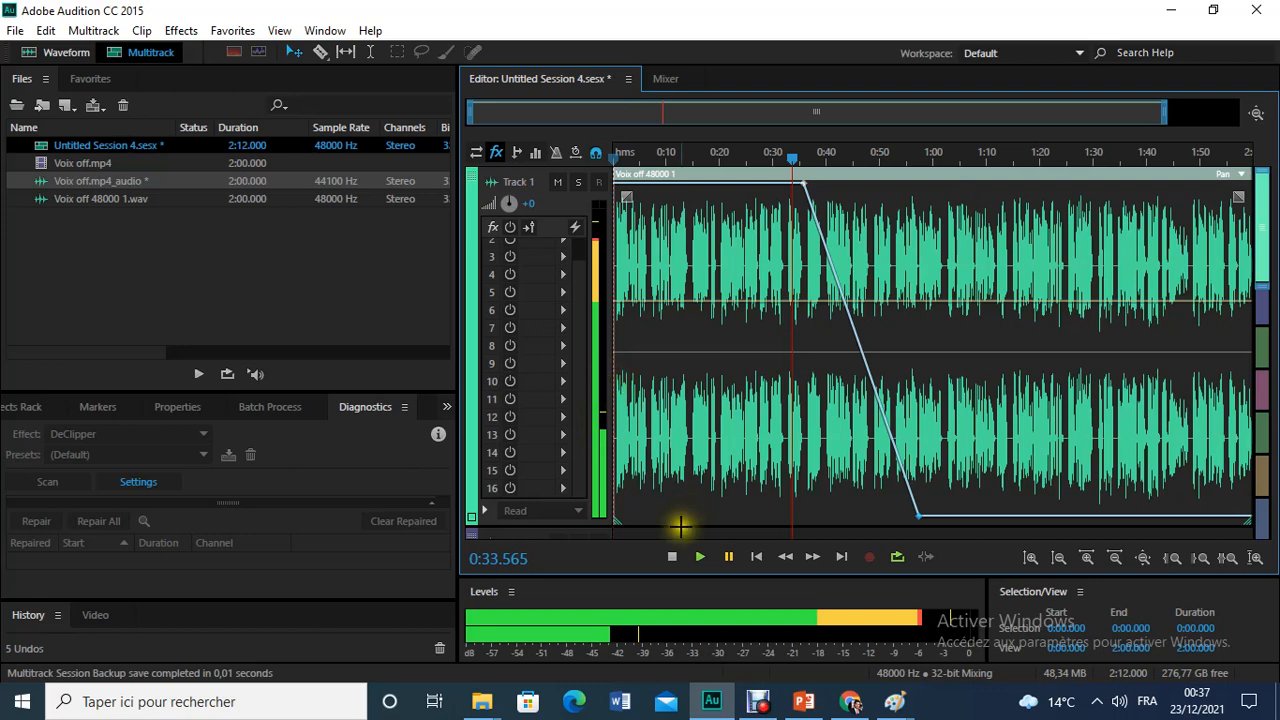
click(697, 558)
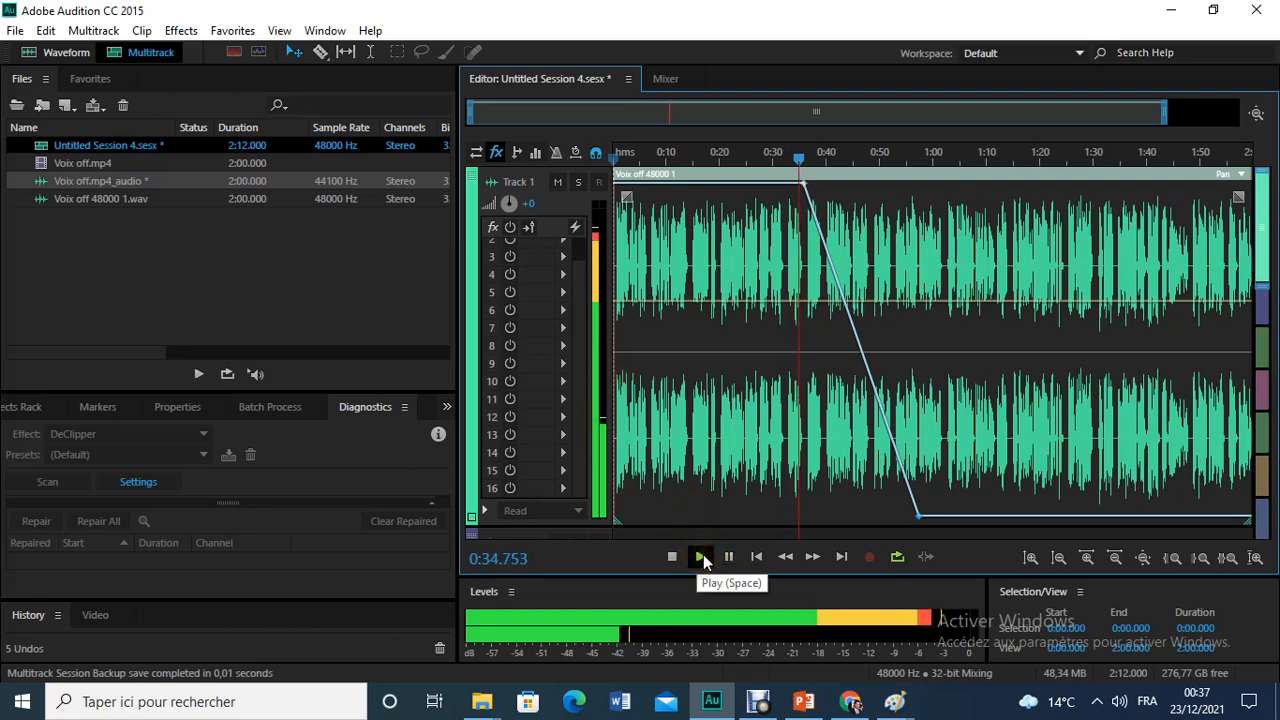
click(727, 556)
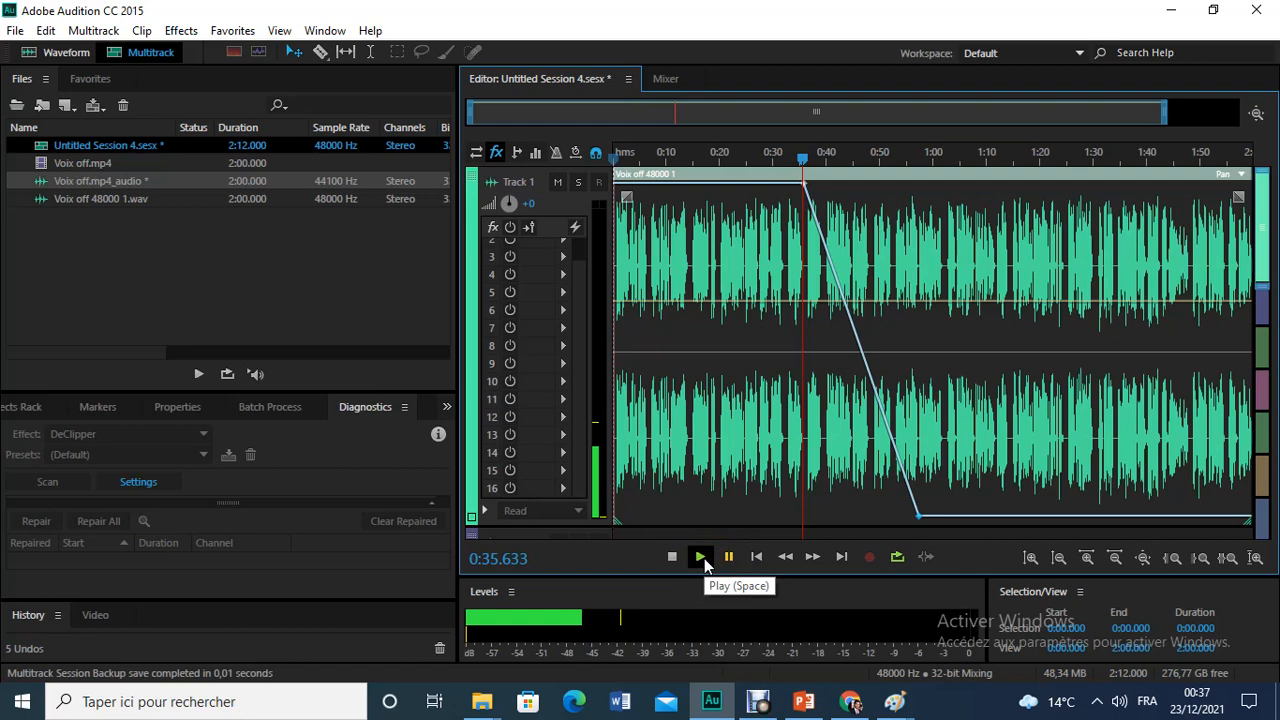
click(703, 558)
click(700, 558)
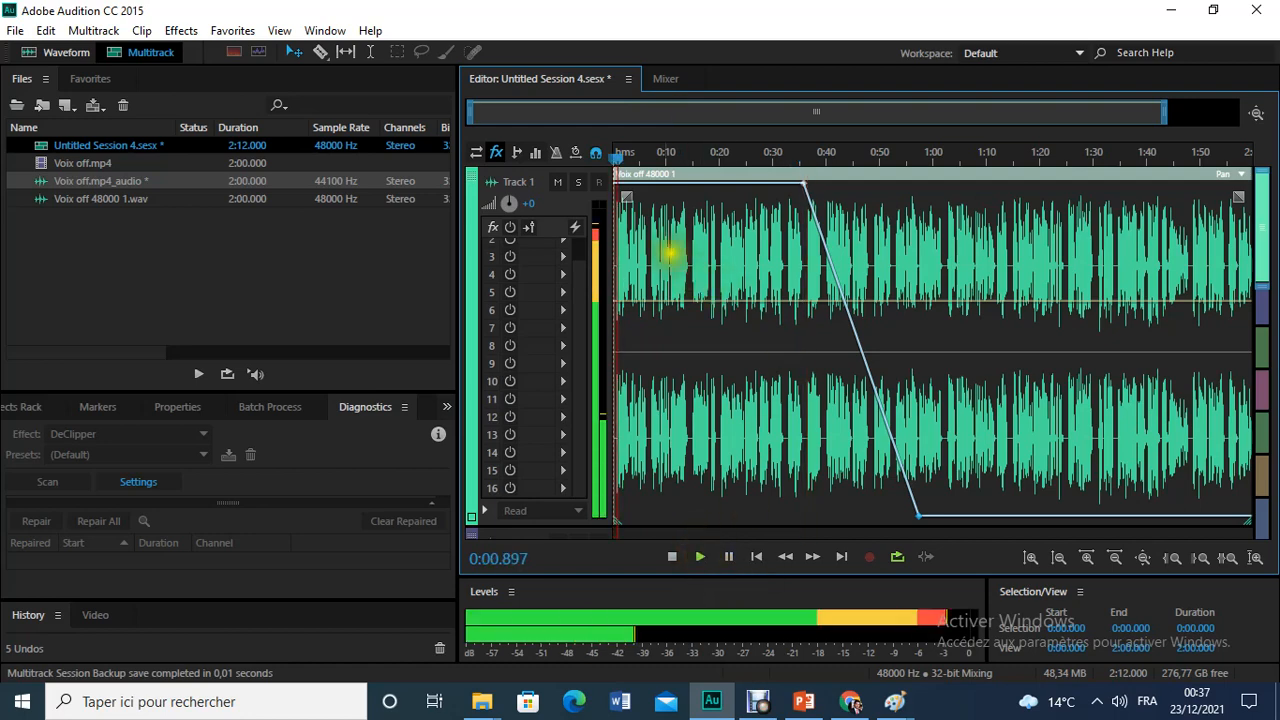
Play the panned audio from about 0:35 past the second pan keyframe, pausing at about 0:50 and again at about 1:00
drag(625, 158, 797, 160)
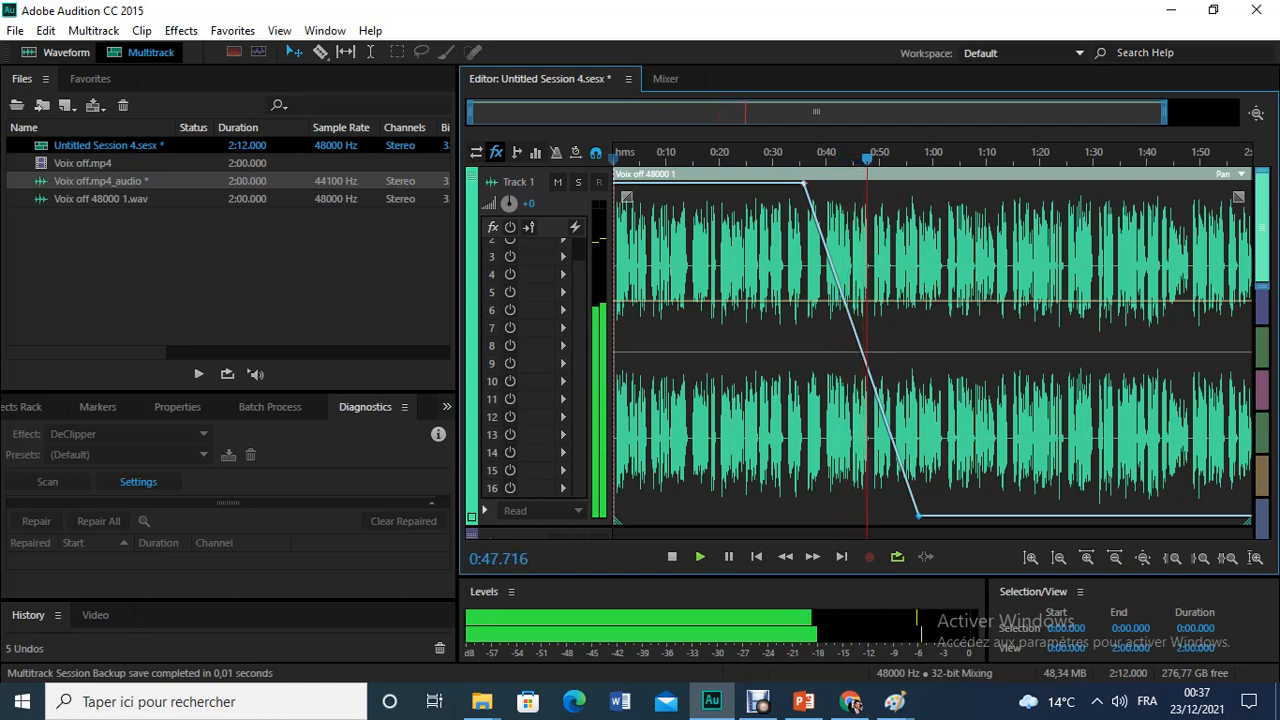
click(730, 558)
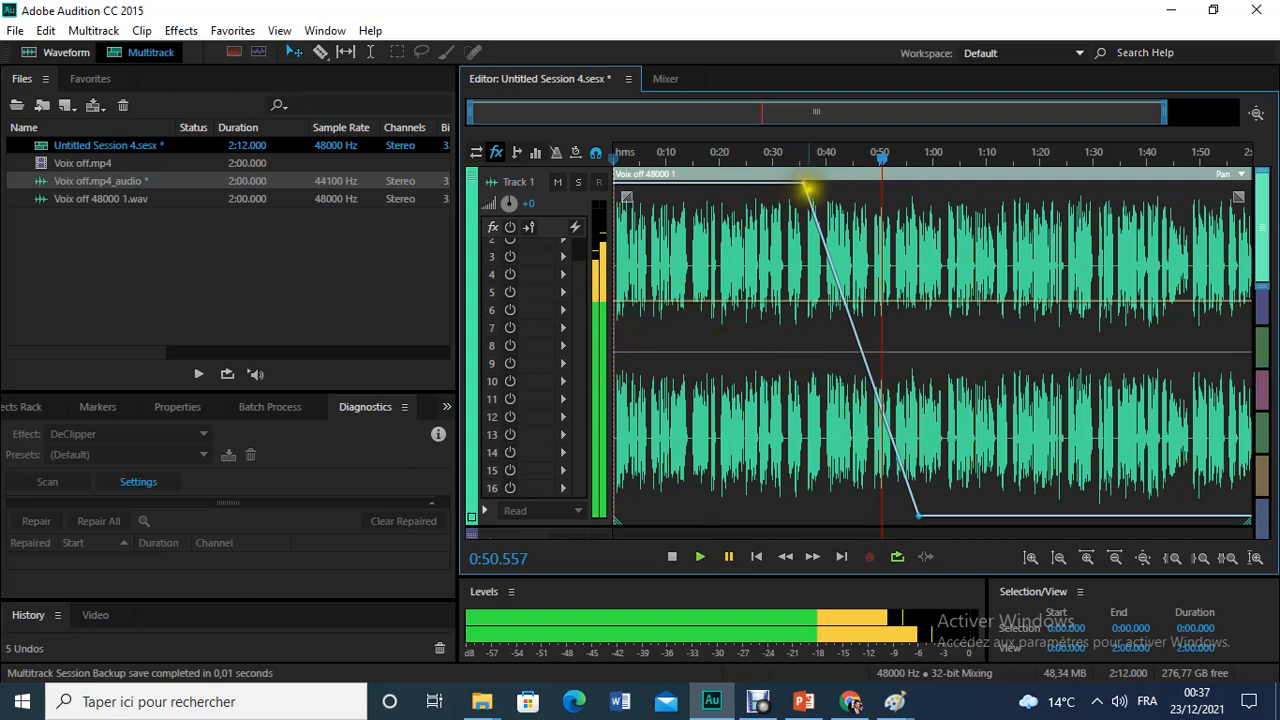
click(701, 557)
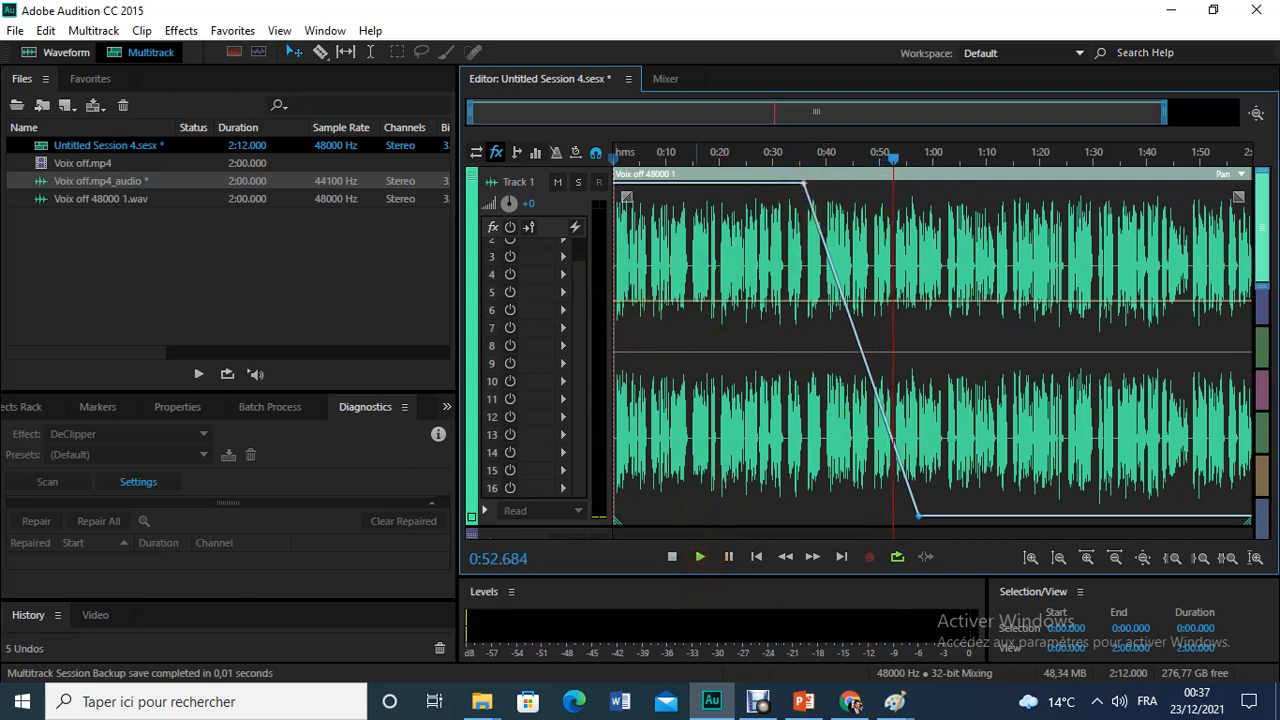
click(729, 558)
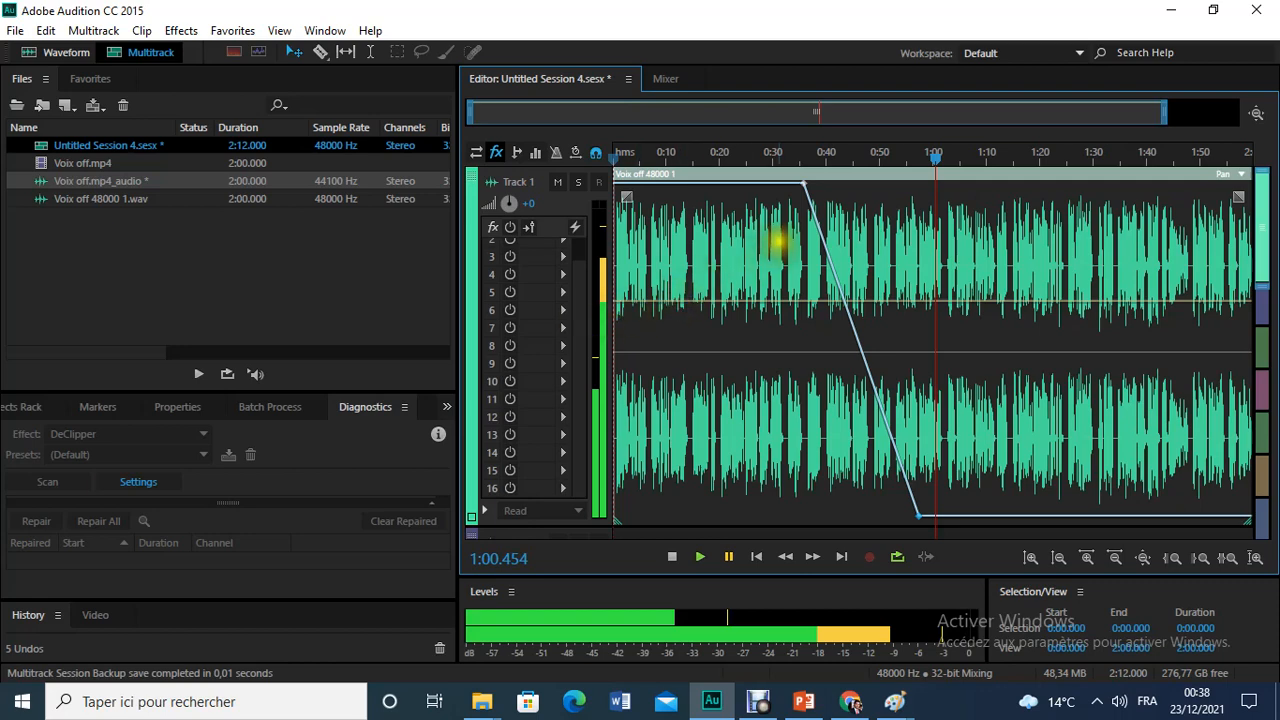
Undo the last four pan envelope edits so both keyframes are removed from the clip
key(ctrl+z)
key(ctrl+z)
key(ctrl+z)
key(ctrl+z)
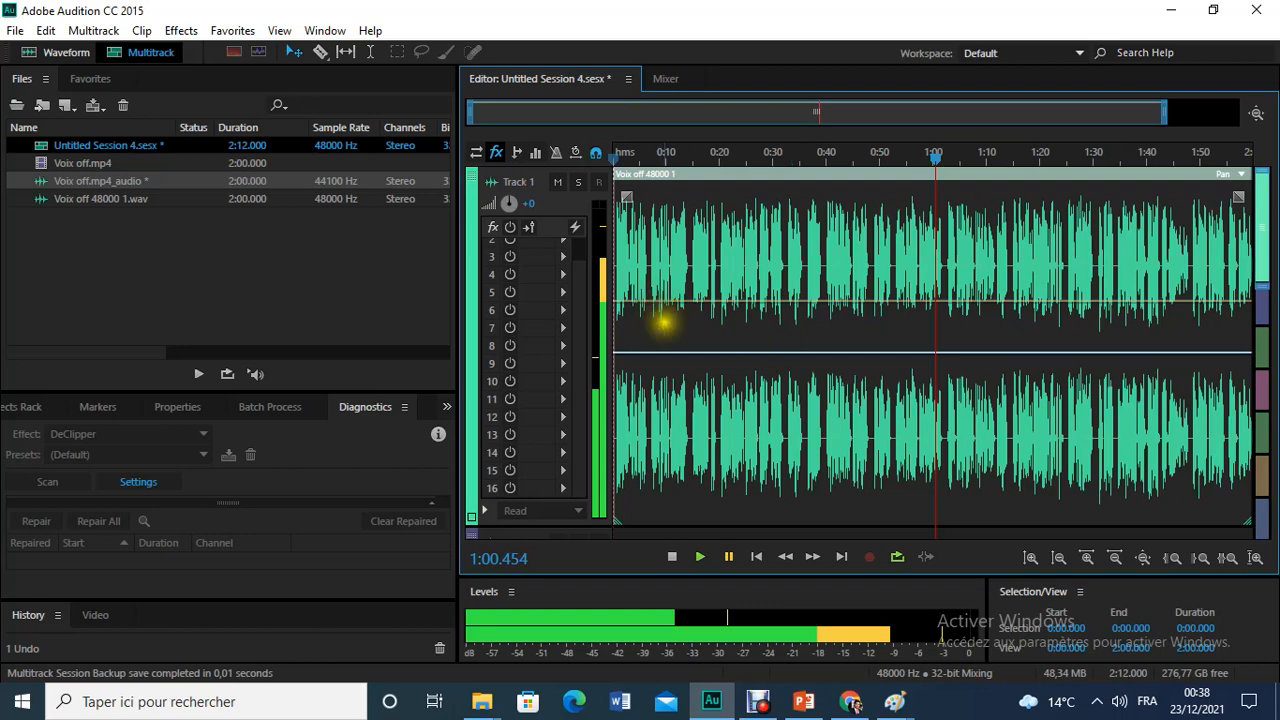
Add four keyframes along the clip's centred pan line at about 0:20, 0:50, 1:15 and 1:39
click(722, 353)
click(877, 353)
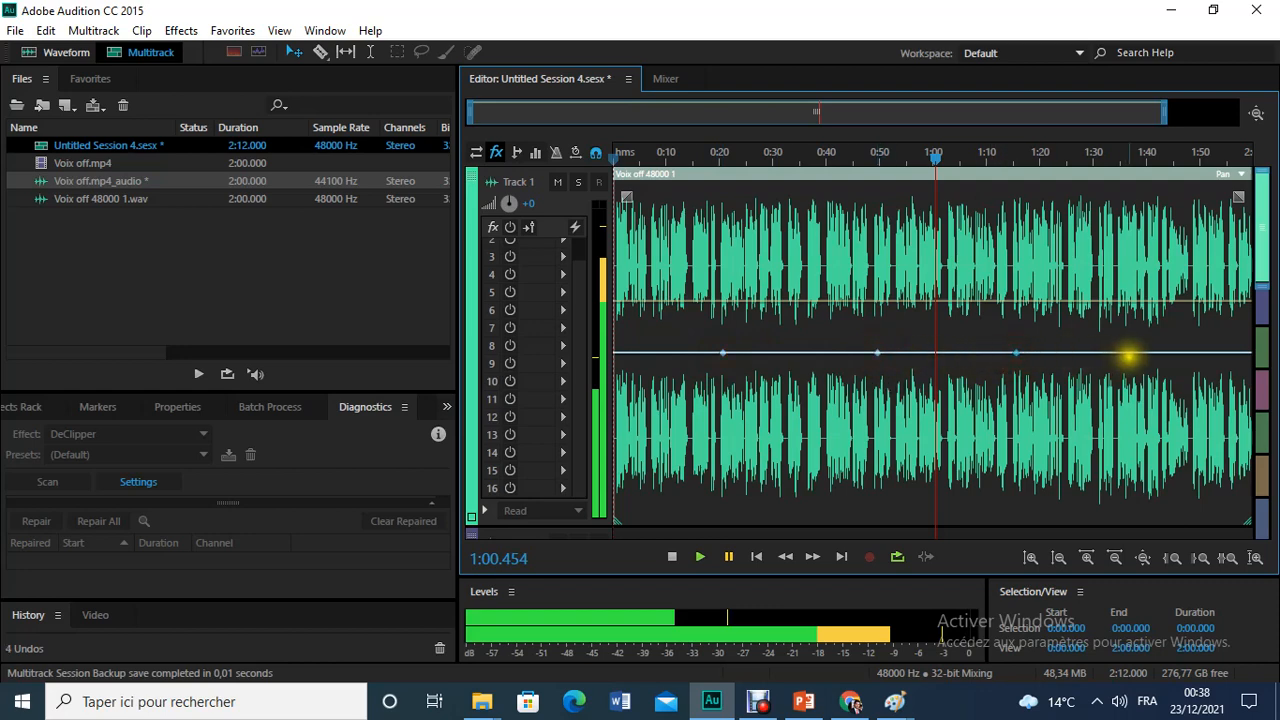
click(1141, 354)
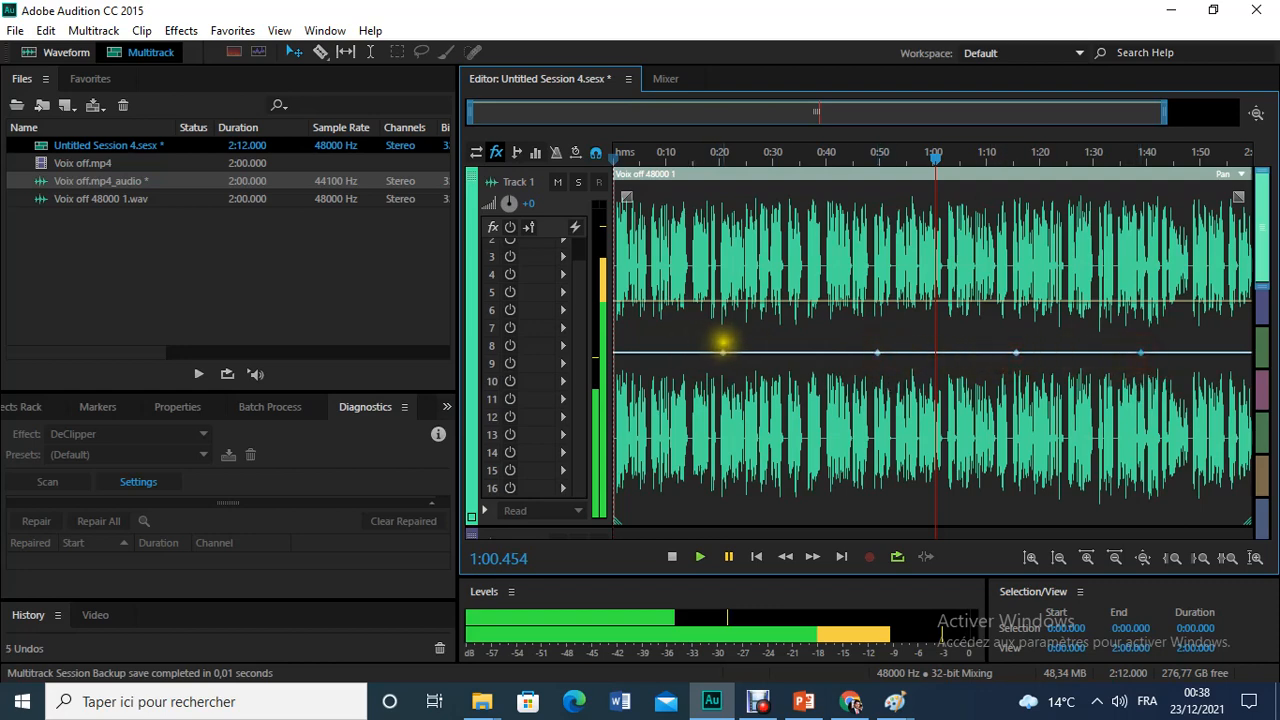
Raise the first pan keyframe to the clip's upper edge at about 0:19 and lower the second to the lower edge at about 0:35
mouse_move(723, 353)
drag(723, 355, 717, 175)
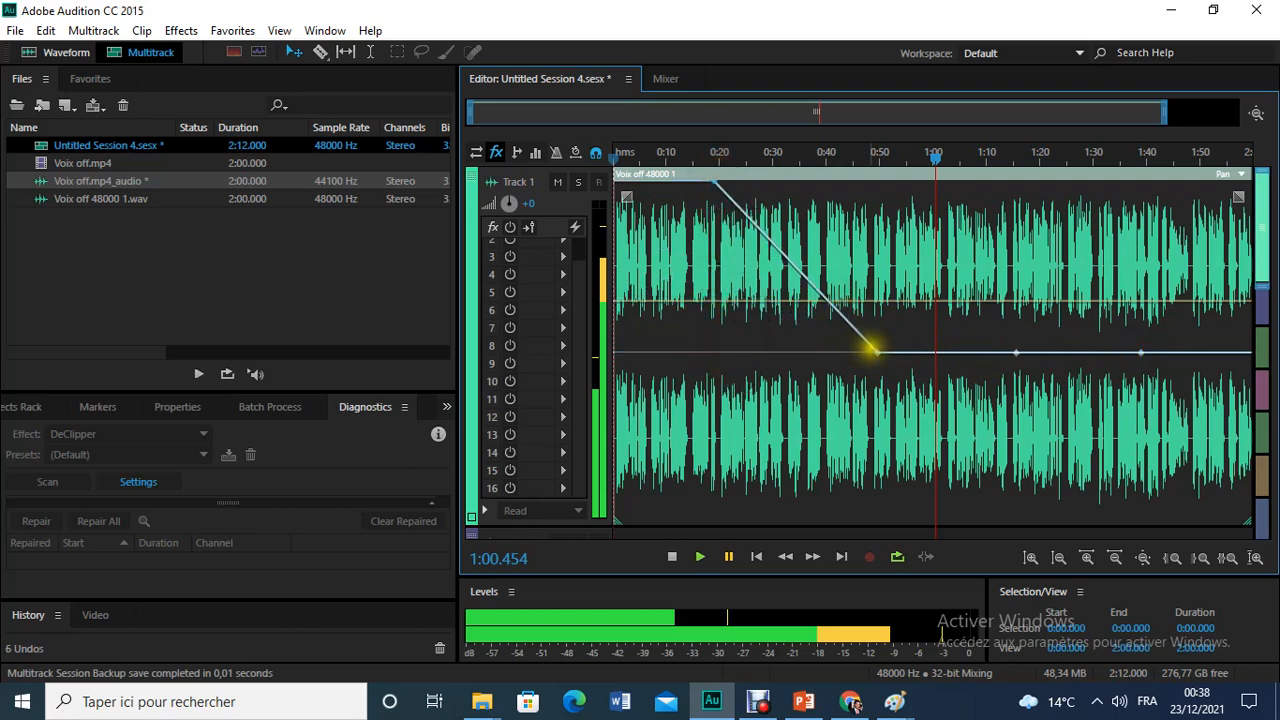
drag(877, 351, 797, 521)
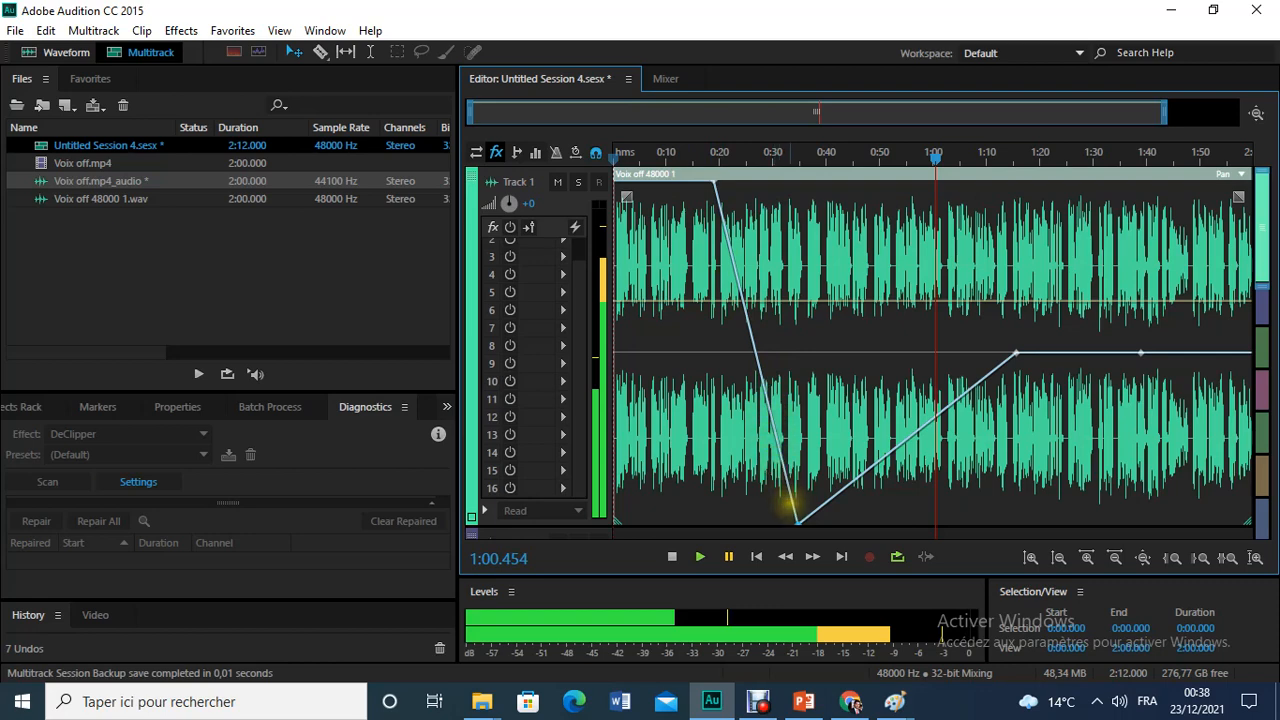
Continue the pan zigzag with keyframes at the upper edge at about 0:57, lower edge at about 1:17 and upper edge at the clip's end
mouse_move(1015, 353)
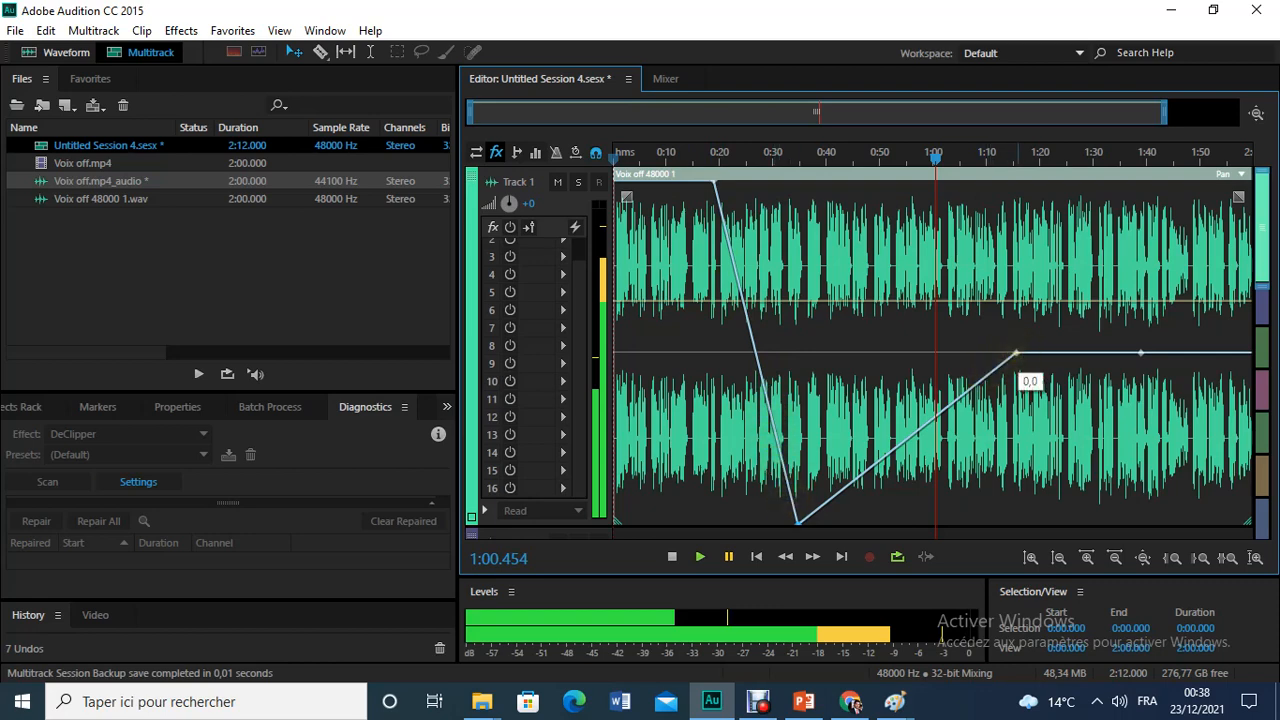
drag(1015, 353, 915, 180)
drag(1140, 352, 1023, 527)
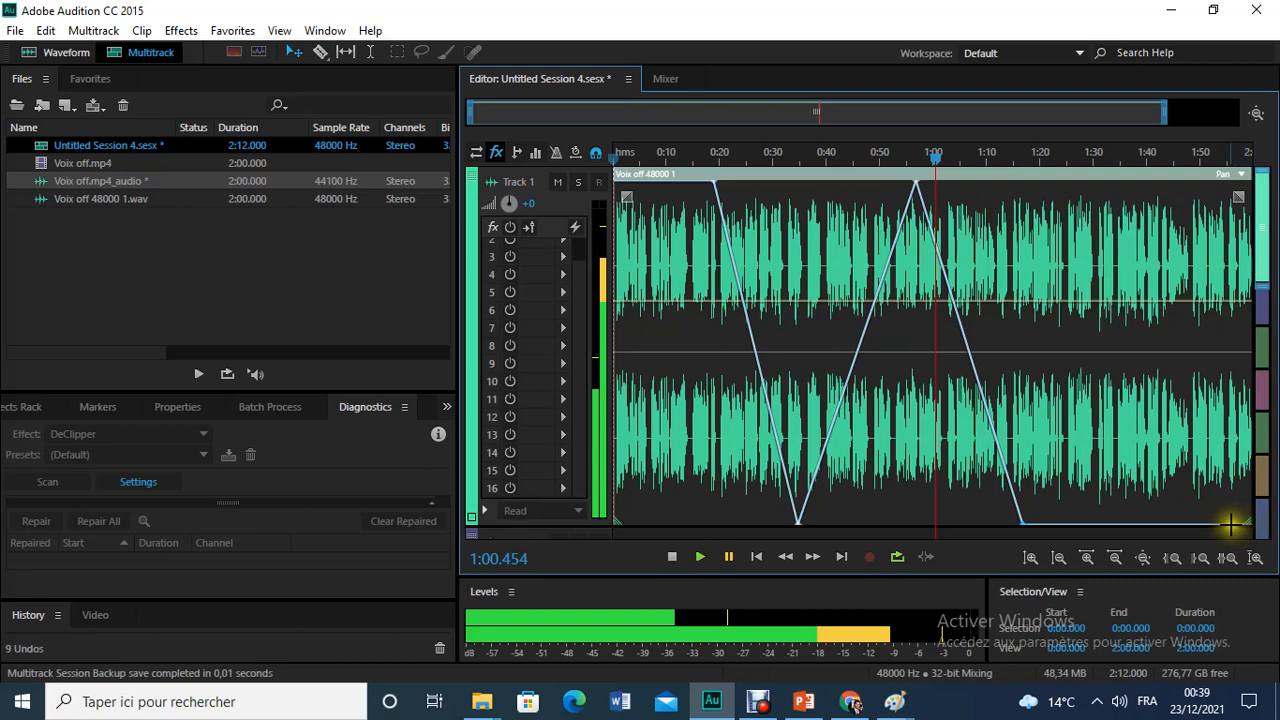
drag(1247, 521, 1250, 177)
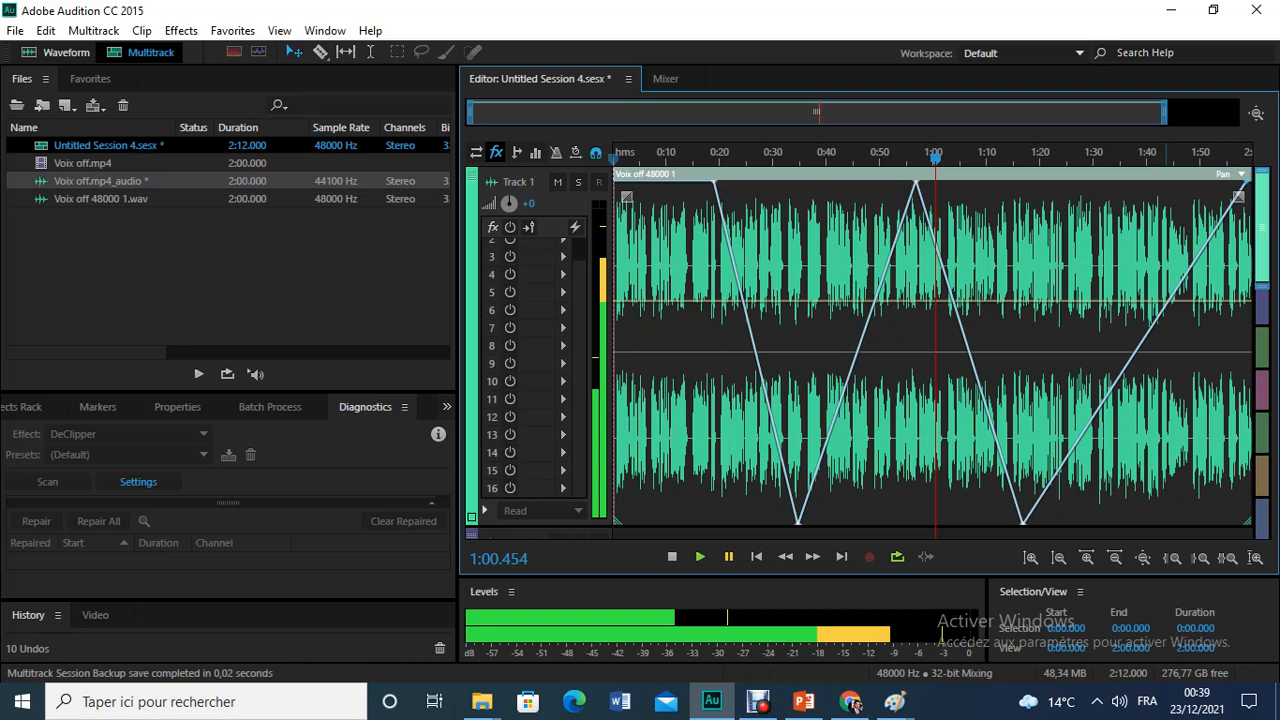
Play the zigzag-panned audio from about 1:00 towards the clip's end, pausing at about 1:10 and finally at about 1:49
click(698, 559)
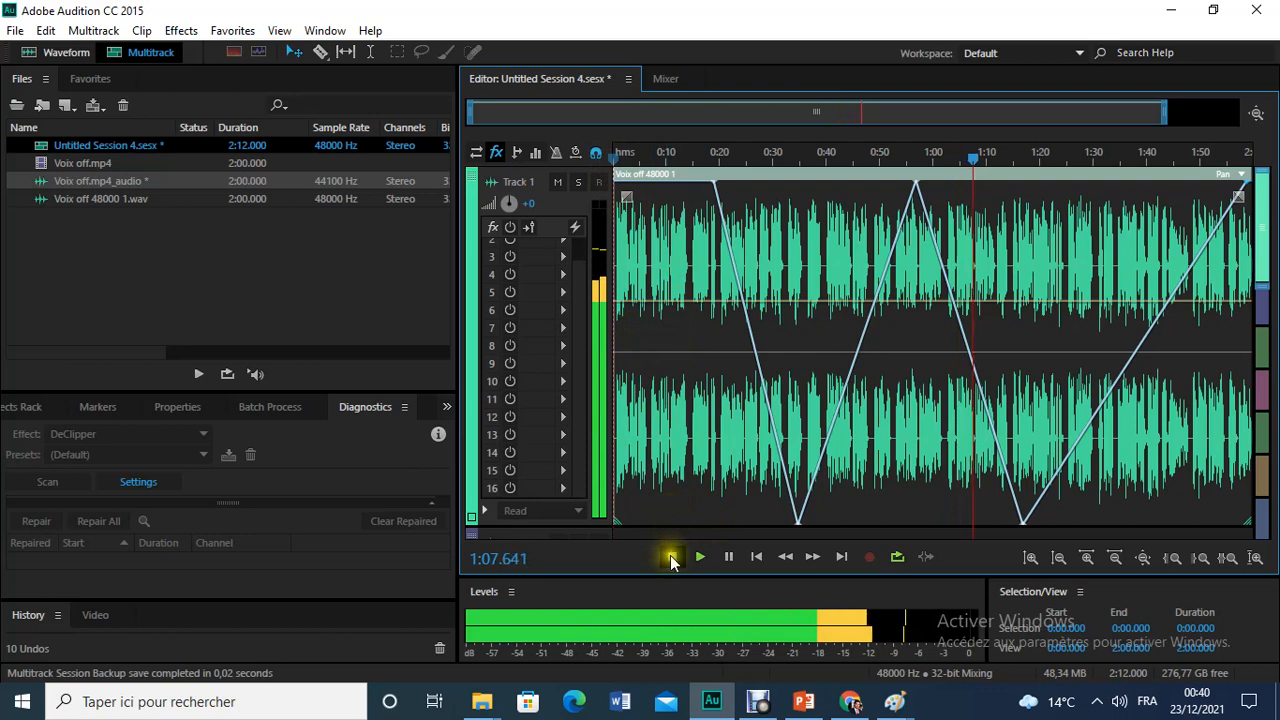
click(727, 558)
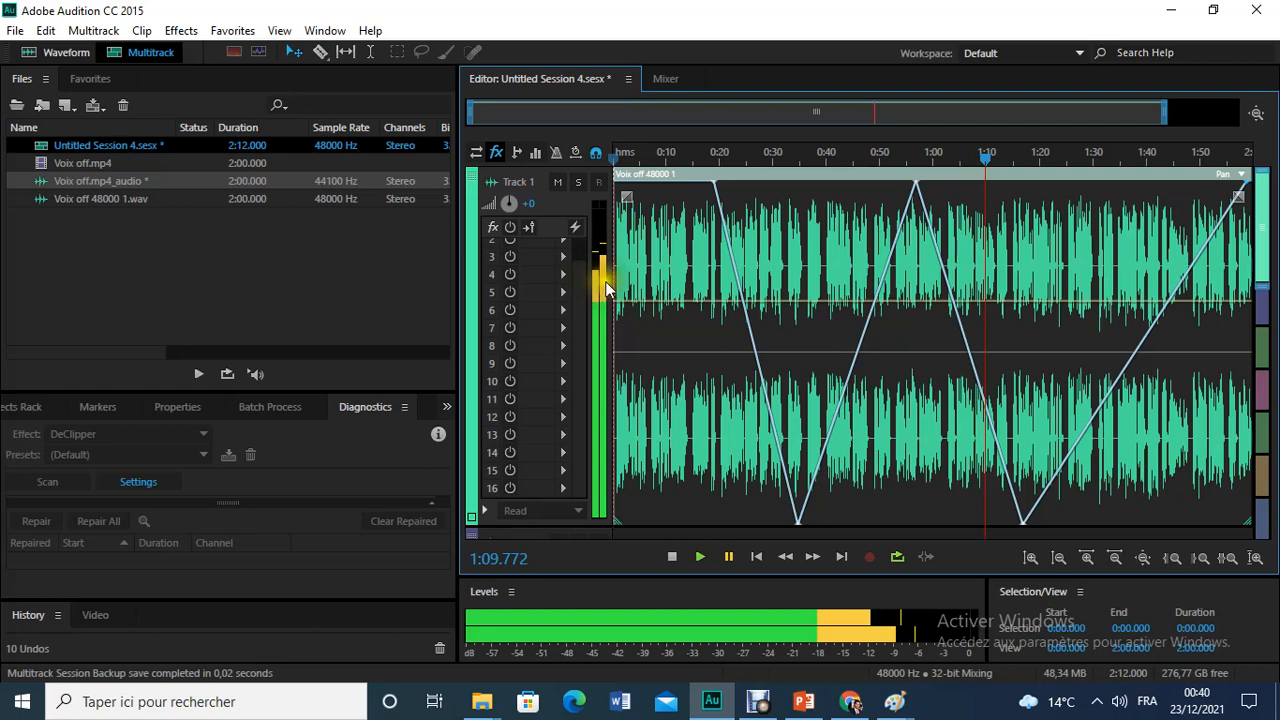
click(699, 557)
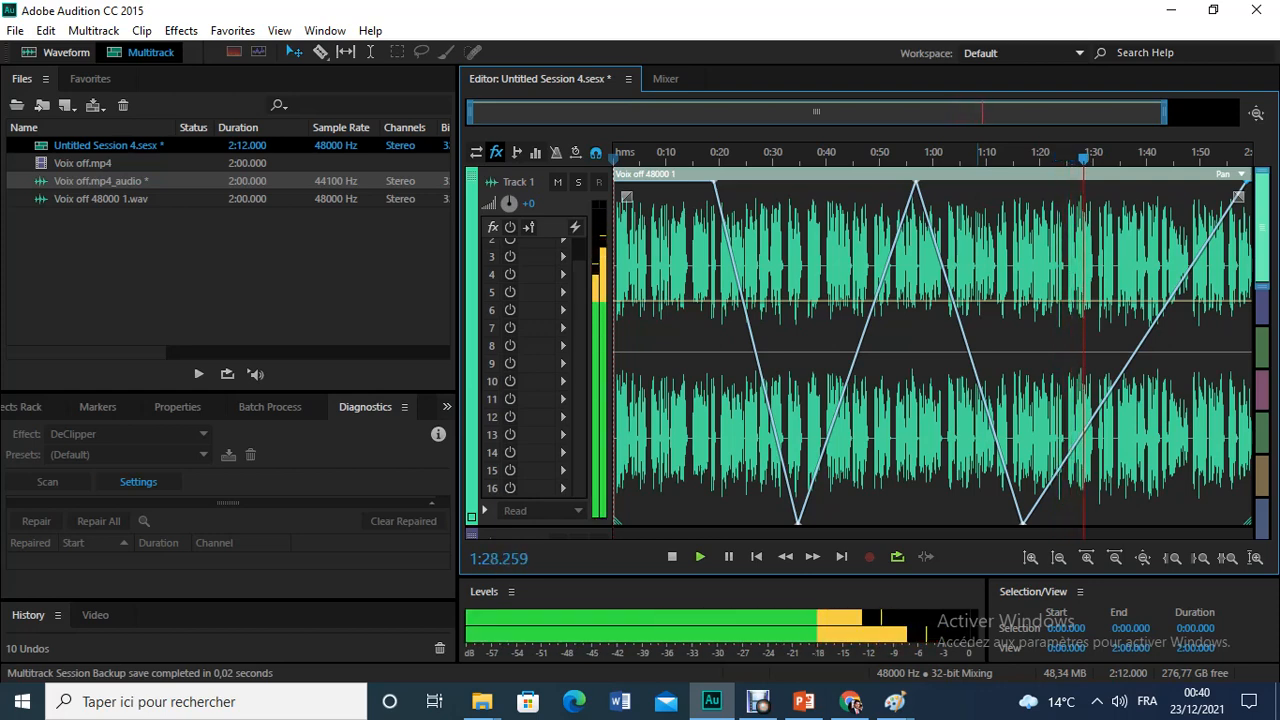
key(space)
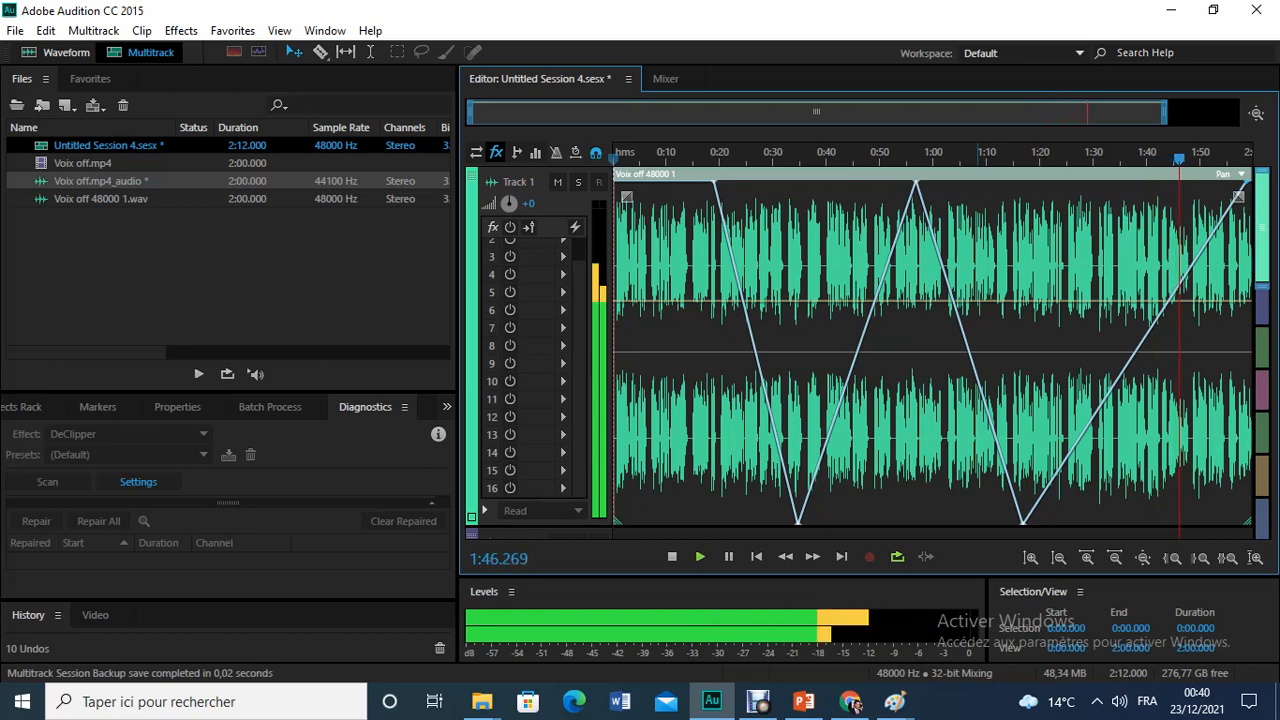
click(727, 562)
click(727, 562)
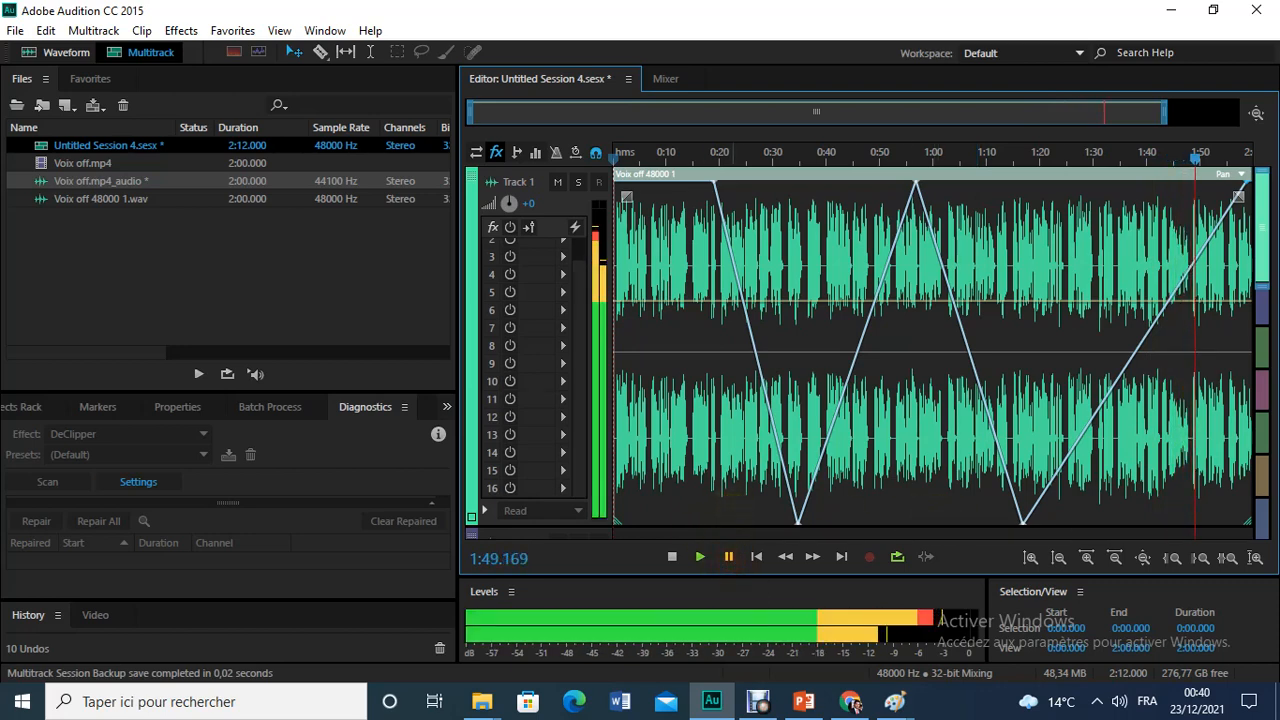